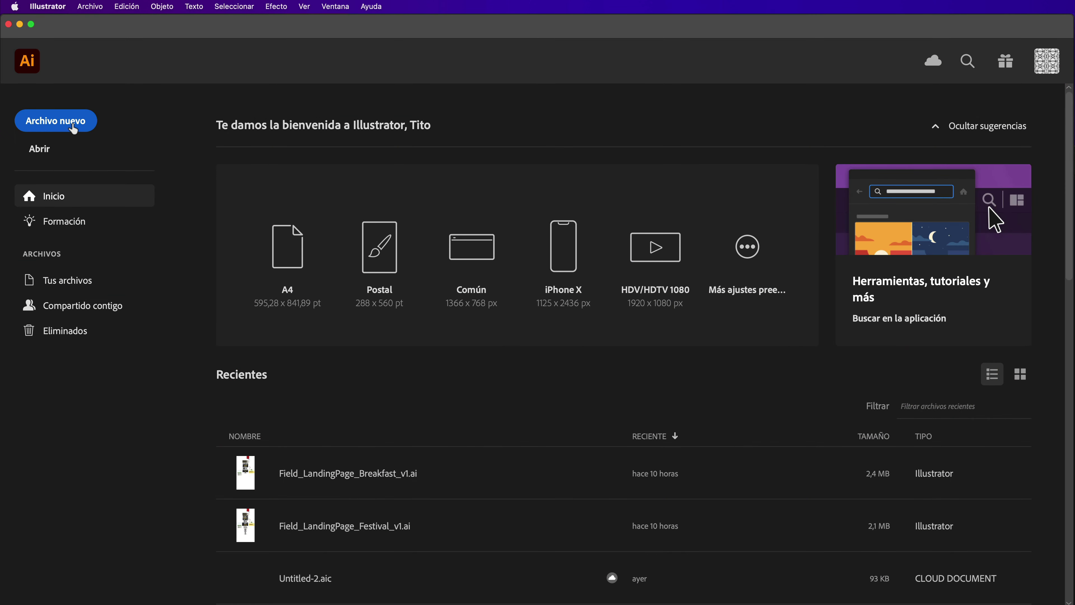
Create a new Letter (Carta) document, 792 × 612 px, measured in pixels.
{"action": "left_click", "coordinate": [74, 128]}
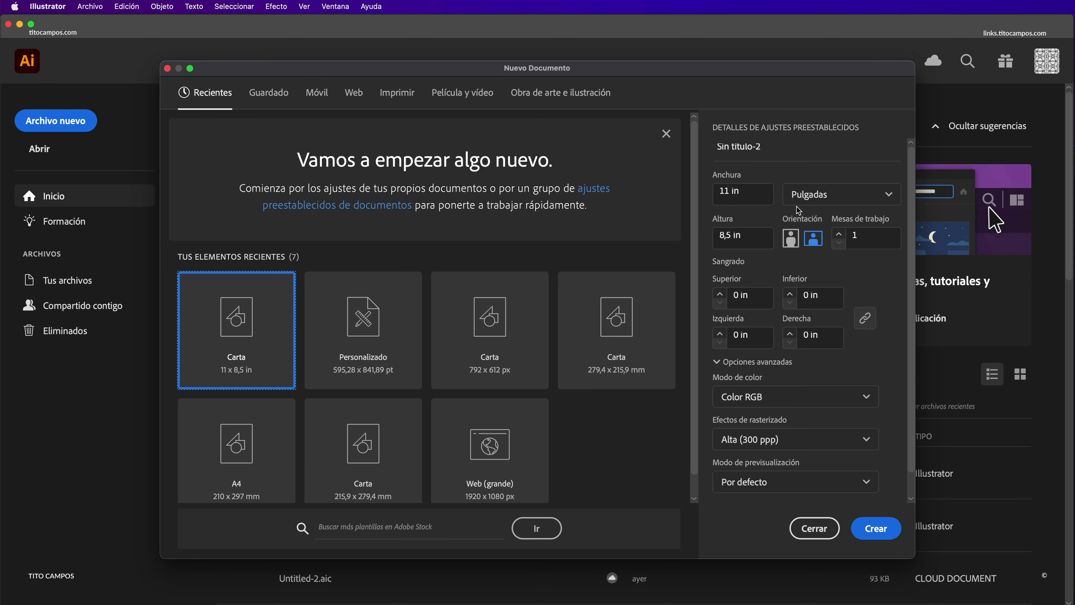
{"action": "left_click", "coordinate": [797, 207]}
{"action": "left_click", "coordinate": [804, 228]}
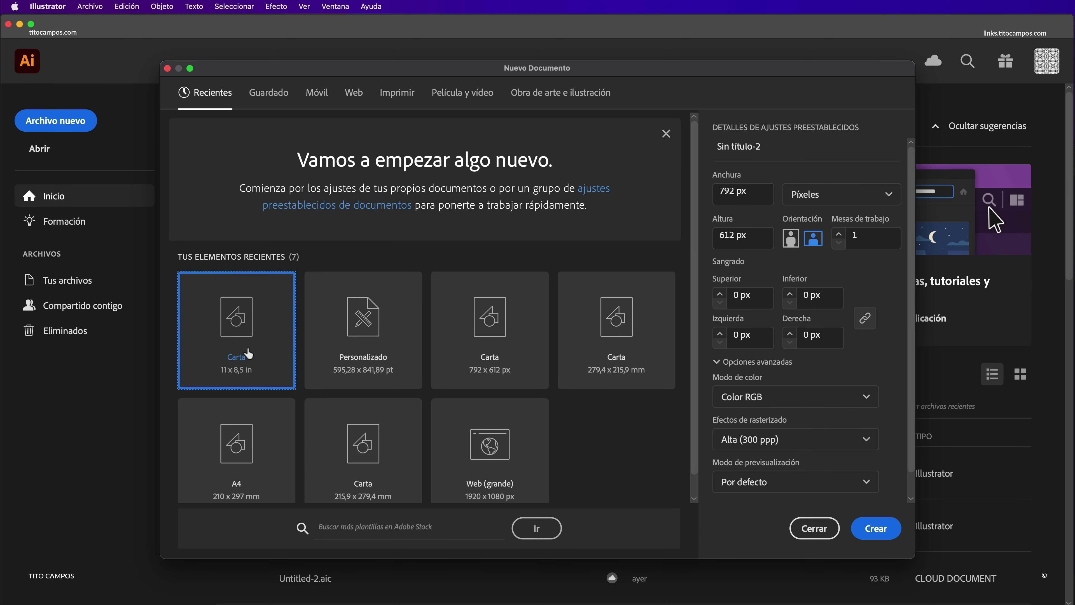
{"action": "left_click", "coordinate": [817, 198]}
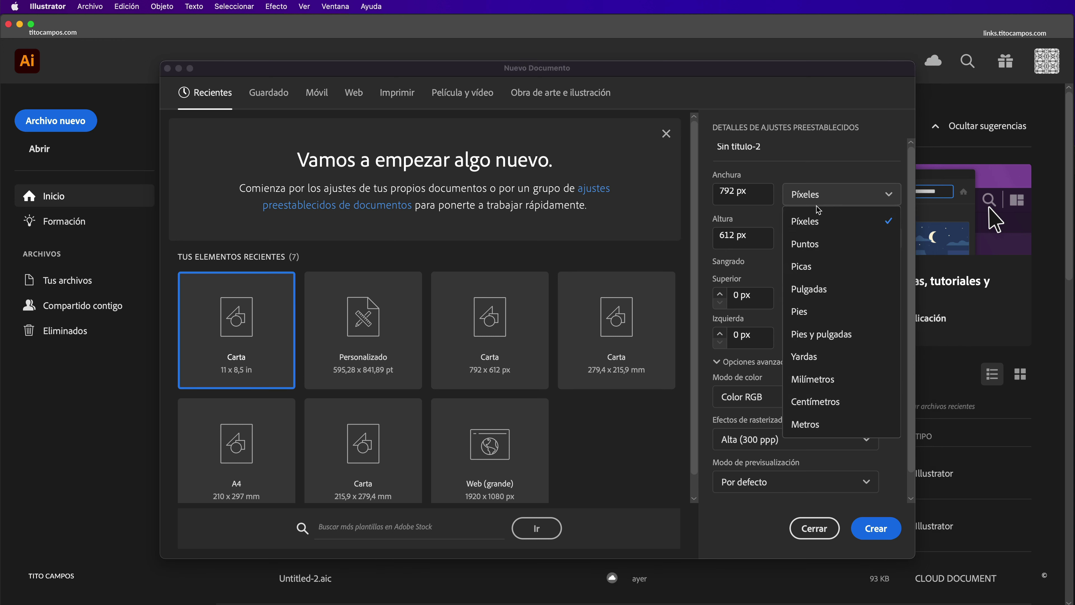
{"action": "left_click", "coordinate": [816, 221]}
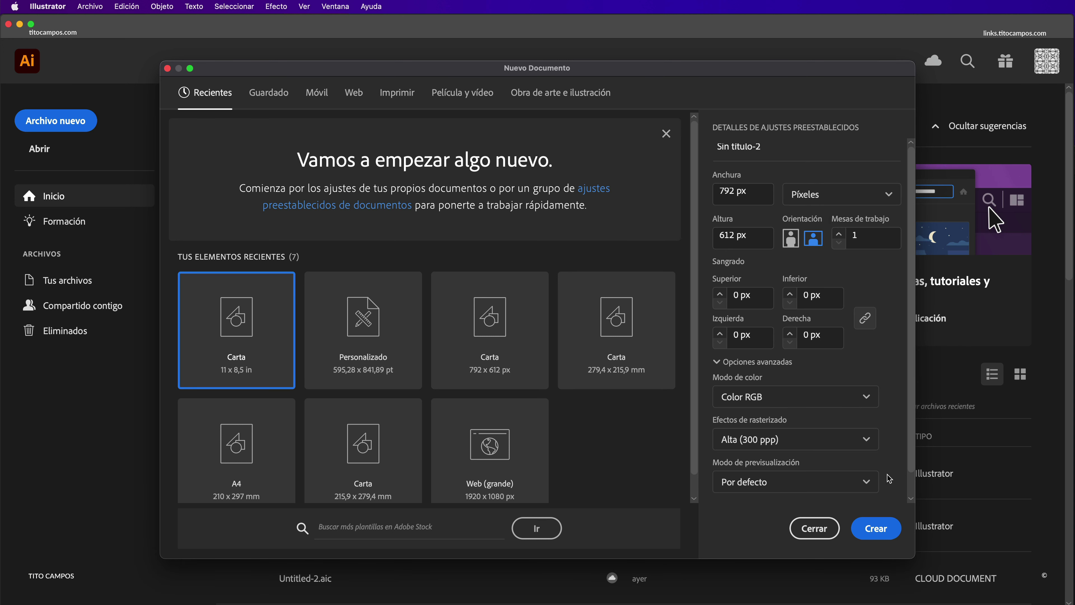
{"action": "left_click", "coordinate": [881, 528]}
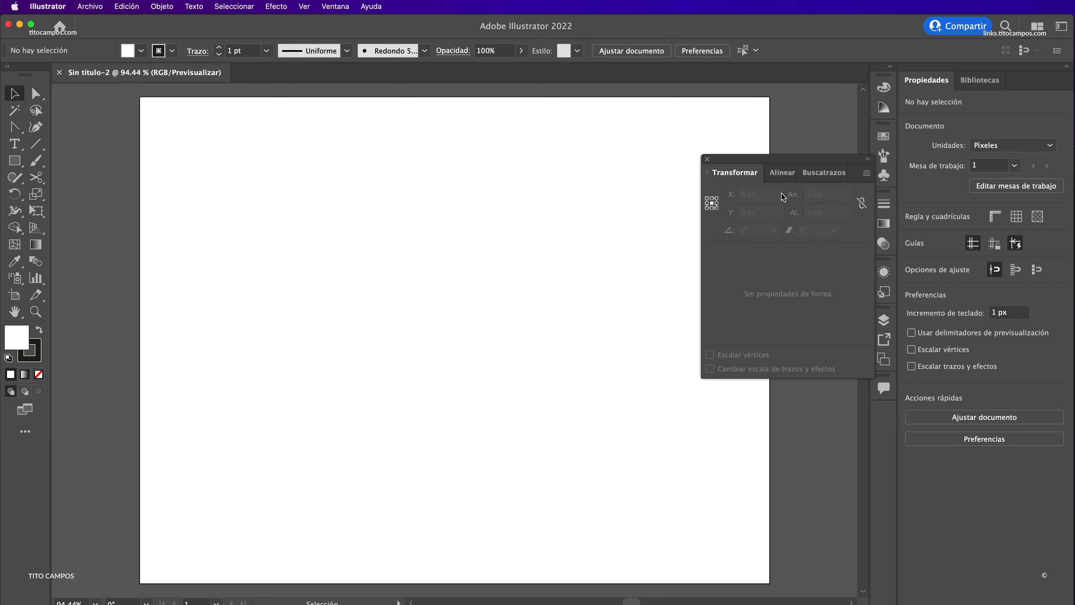
Tuck the Transform panel away, then set up the Rectangle tool with no stroke and taupe fill.
{"action": "double_click", "coordinate": [864, 168]}
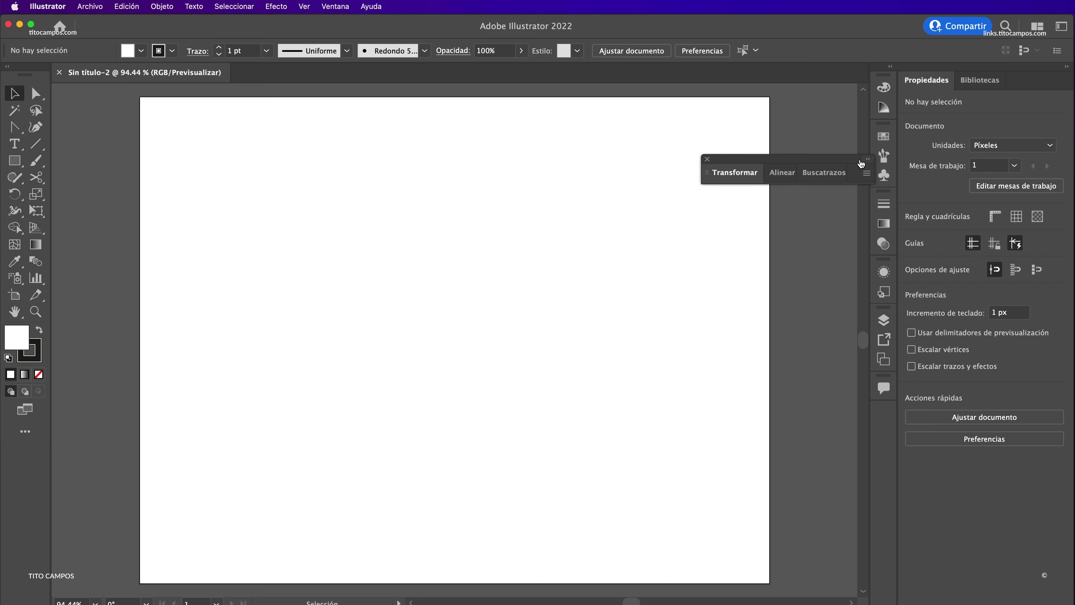
{"action": "mouse_move", "coordinate": [828, 157]}
{"action": "left_mouse_down"}
{"action": "mouse_move", "coordinate": [795, 123]}
{"action": "mouse_move", "coordinate": [804, 84]}
{"action": "left_mouse_up"}
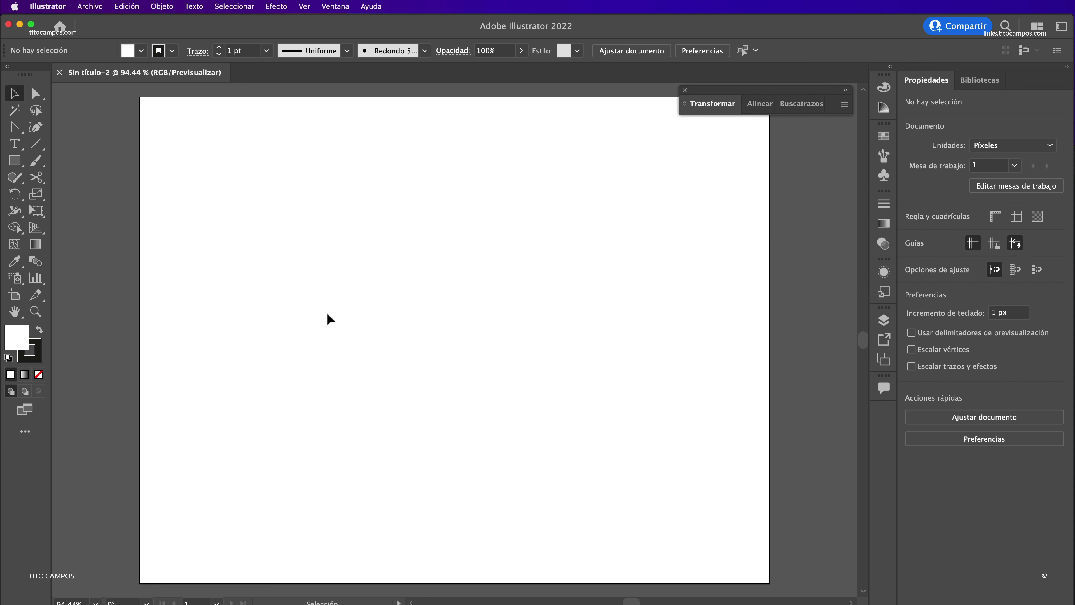
{"action": "left_click", "coordinate": [14, 161]}
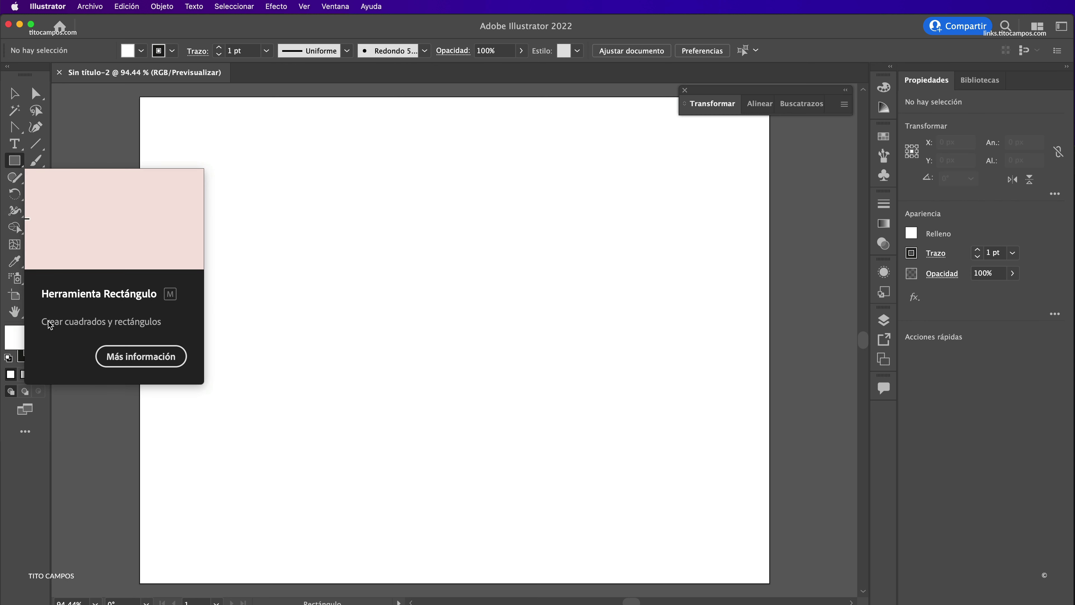
{"action": "left_click", "coordinate": [172, 51]}
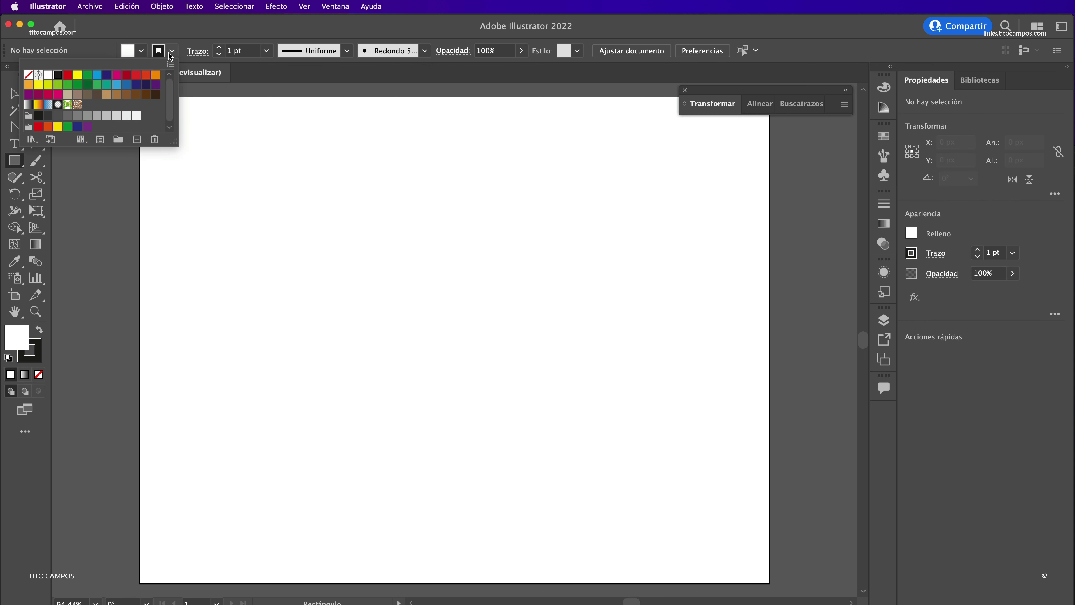
{"action": "left_click", "coordinate": [28, 76]}
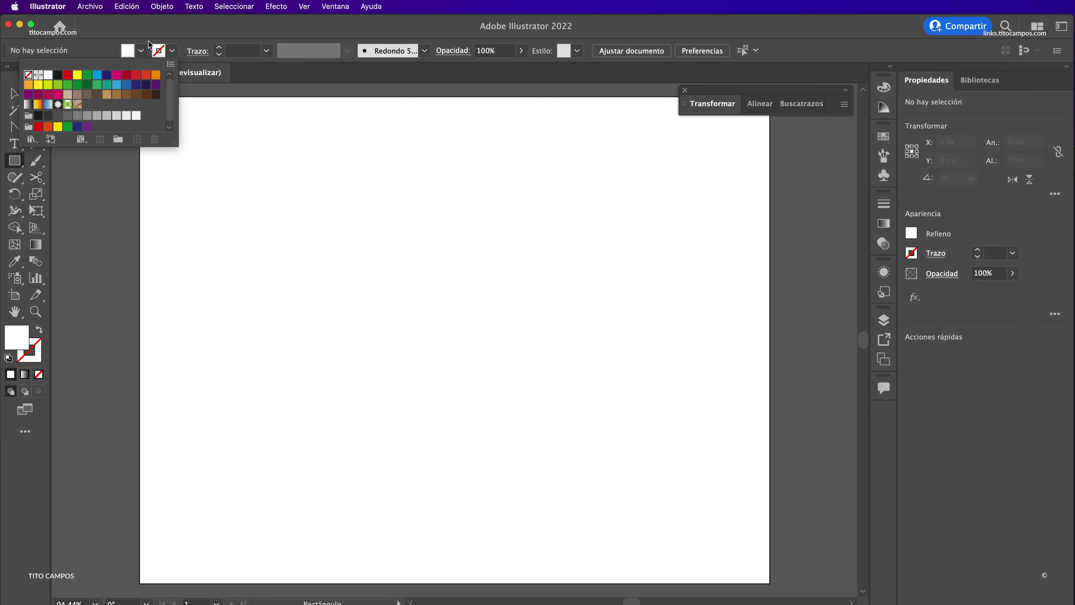
{"action": "left_click", "coordinate": [140, 51]}
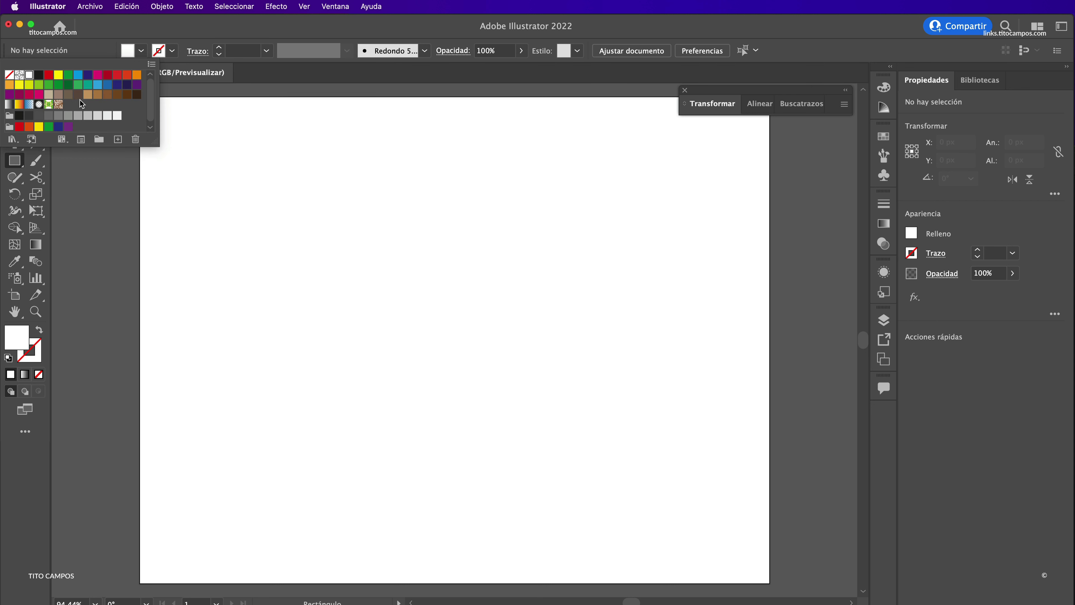
{"action": "left_click", "coordinate": [59, 94]}
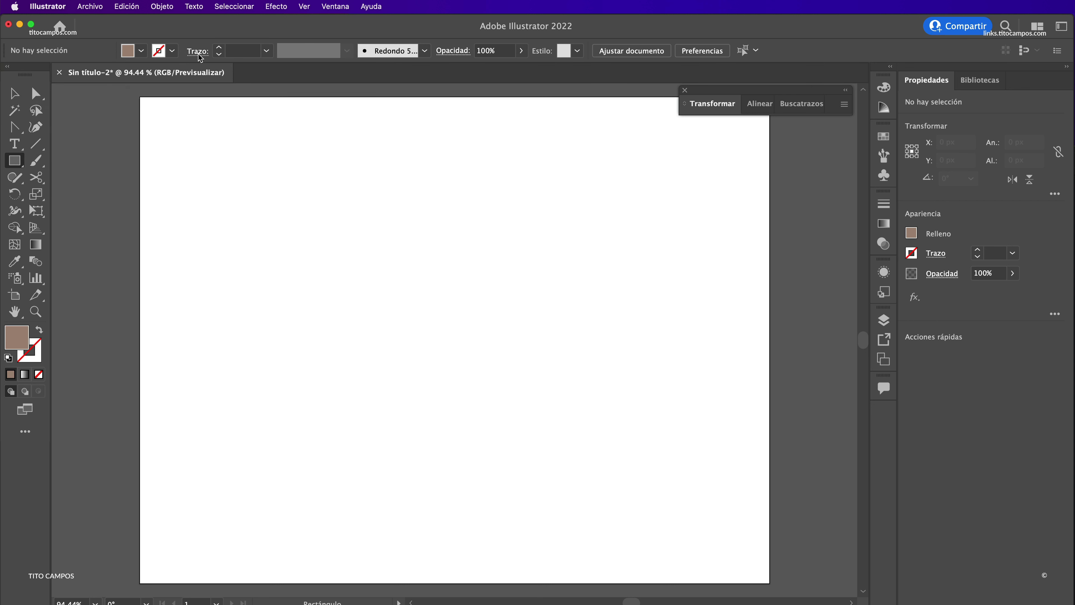
Draw a taupe rectangle and size it to 200 × 100 px in the Properties panel.
{"action": "left_click_drag", "start_coordinate": [209, 215], "coordinate": [378, 290]}
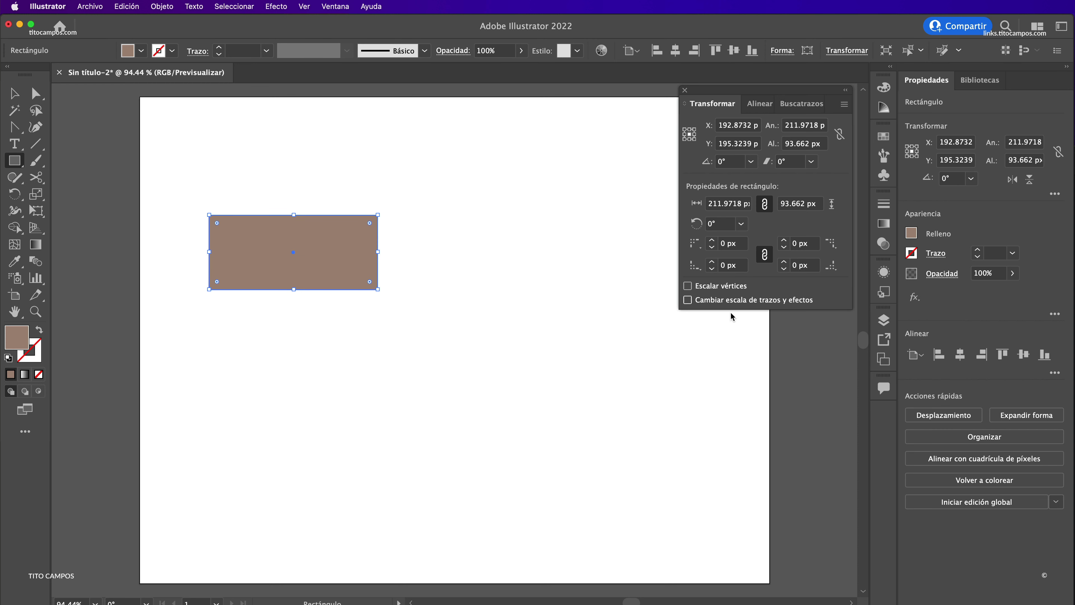
{"action": "key", "text": "v"}
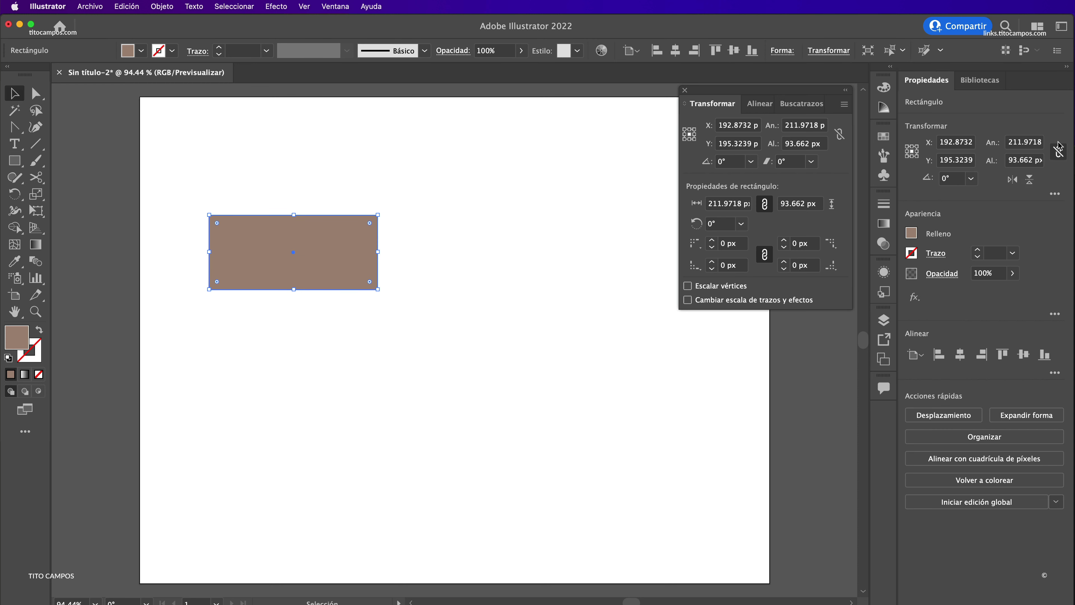
{"action": "left_click", "coordinate": [1024, 142]}
{"action": "type", "text": "300"}
{"action": "key", "text": "Tab"}
{"action": "type", "text": "200"}
{"action": "key", "text": "Return"}
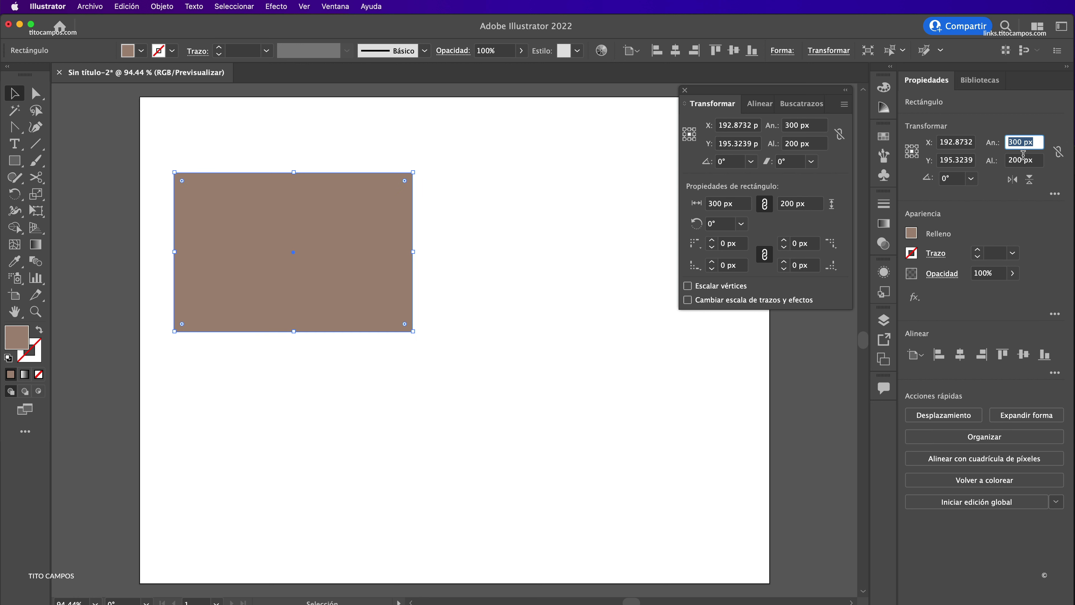
{"action": "type", "text": "200"}
{"action": "key", "text": "Tab"}
{"action": "type", "text": "100"}
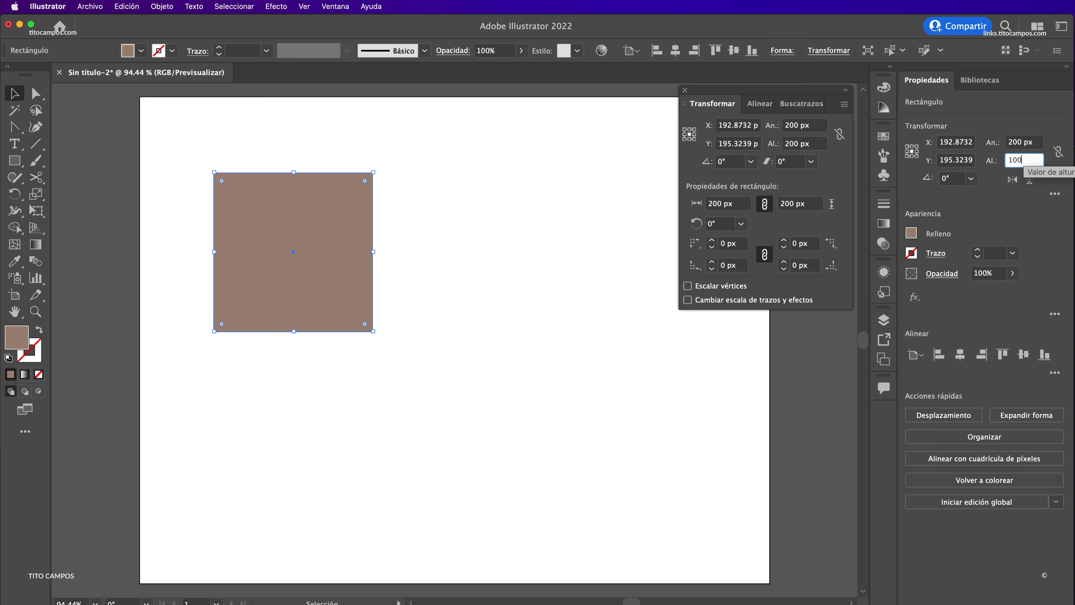
{"action": "key", "text": "Return"}
Undo an accidental rotation of the rectangle and deselect it.
{"action": "left_click_drag", "start_coordinate": [364, 221], "coordinate": [384, 293]}
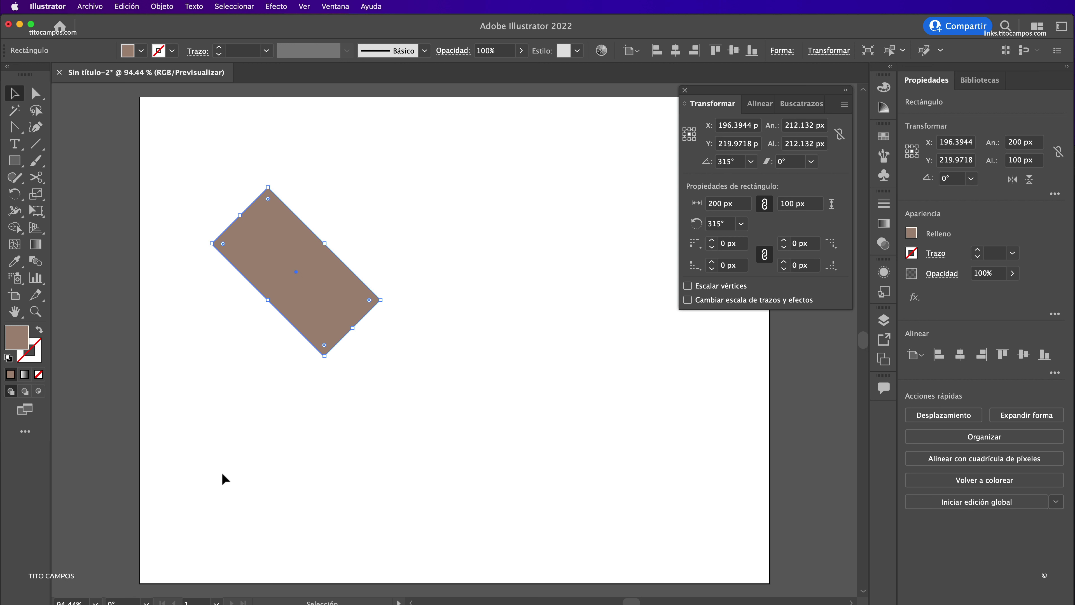
{"action": "key", "text": "ctrl+z"}
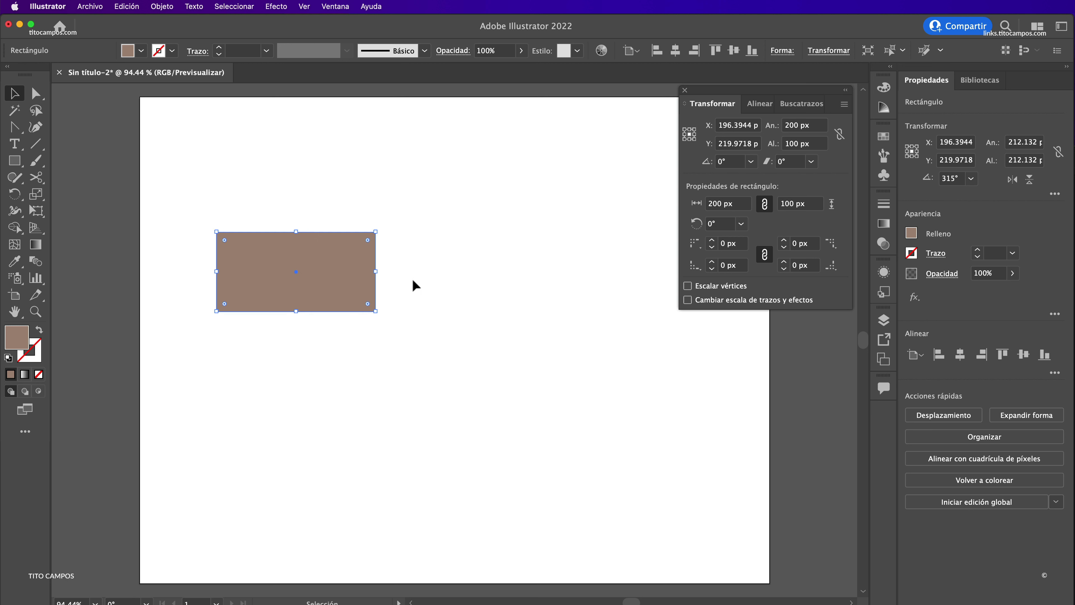
{"action": "left_click", "coordinate": [415, 284]}
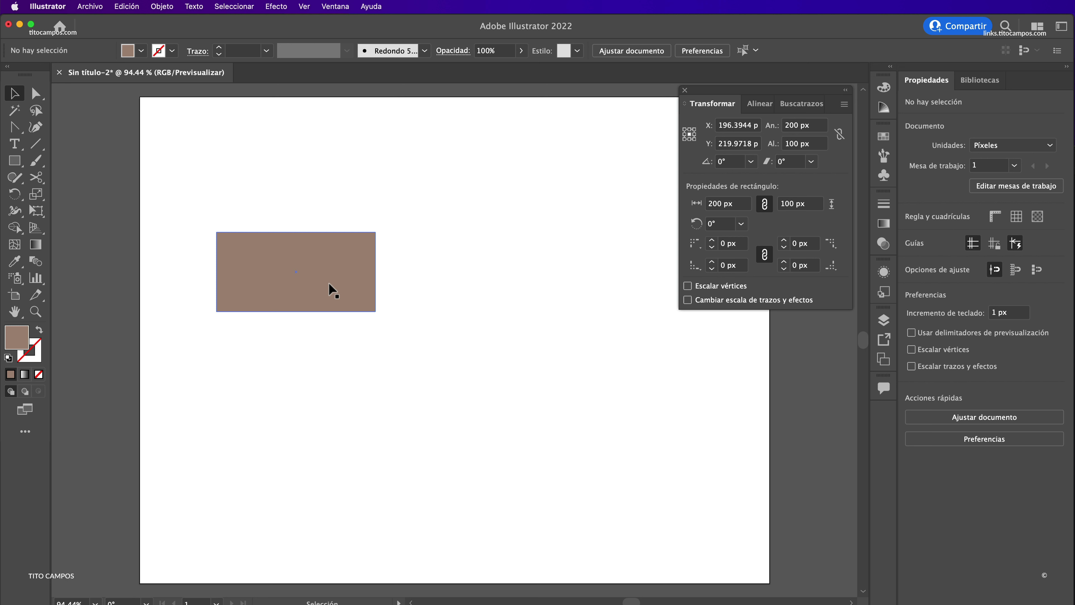
Rotate a copy of the rectangle to 315° and the original to 45°, crossing them.
{"action": "left_click", "coordinate": [333, 290]}
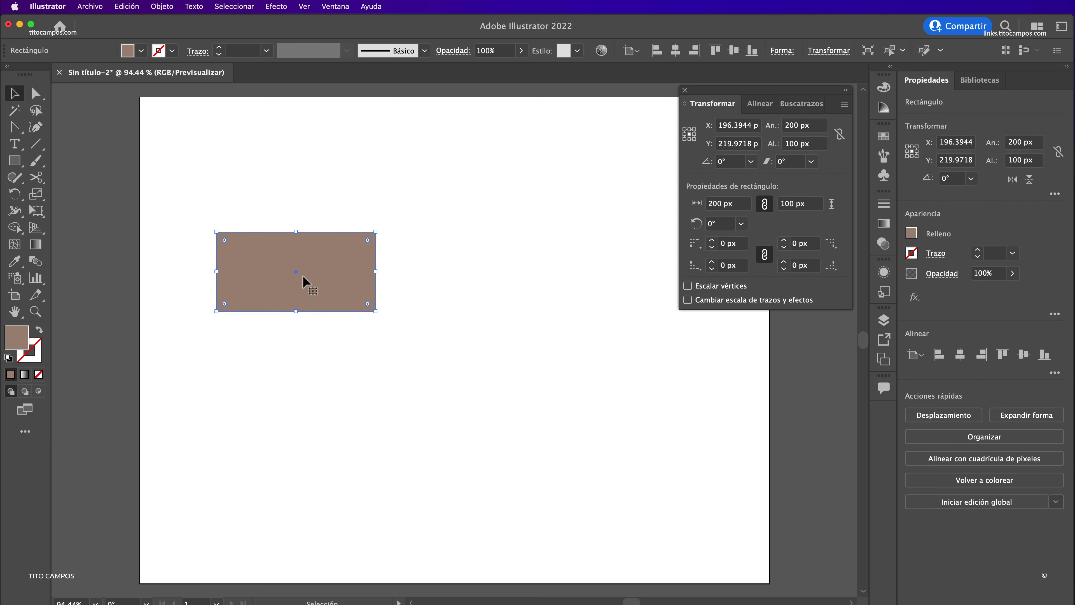
{"action": "key", "text": "super"}
{"action": "left_click_drag", "start_coordinate": [380, 229], "coordinate": [381, 296]}
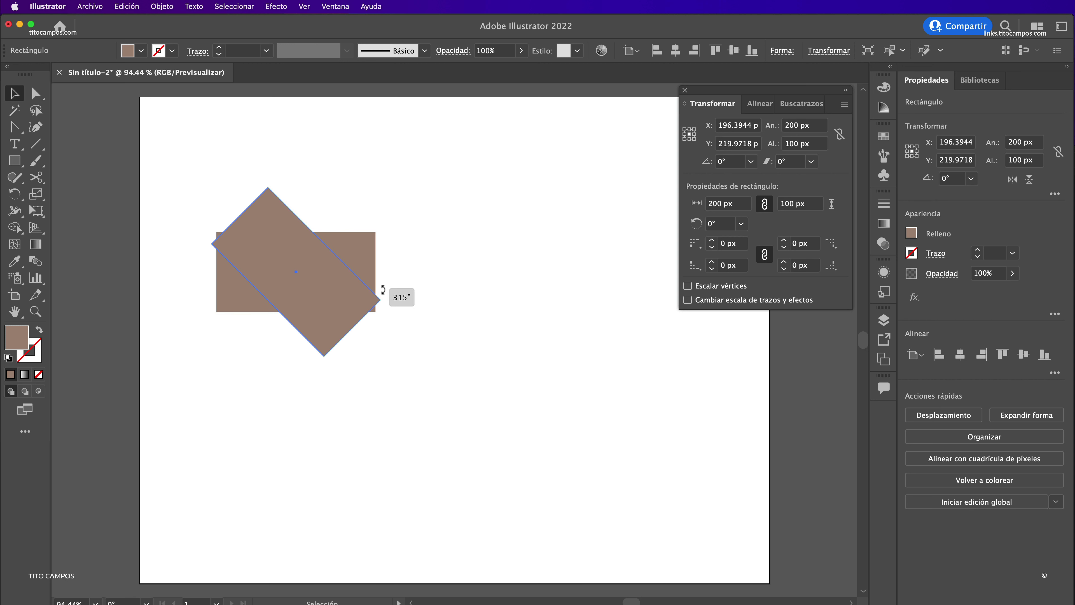
{"action": "left_click", "coordinate": [375, 247]}
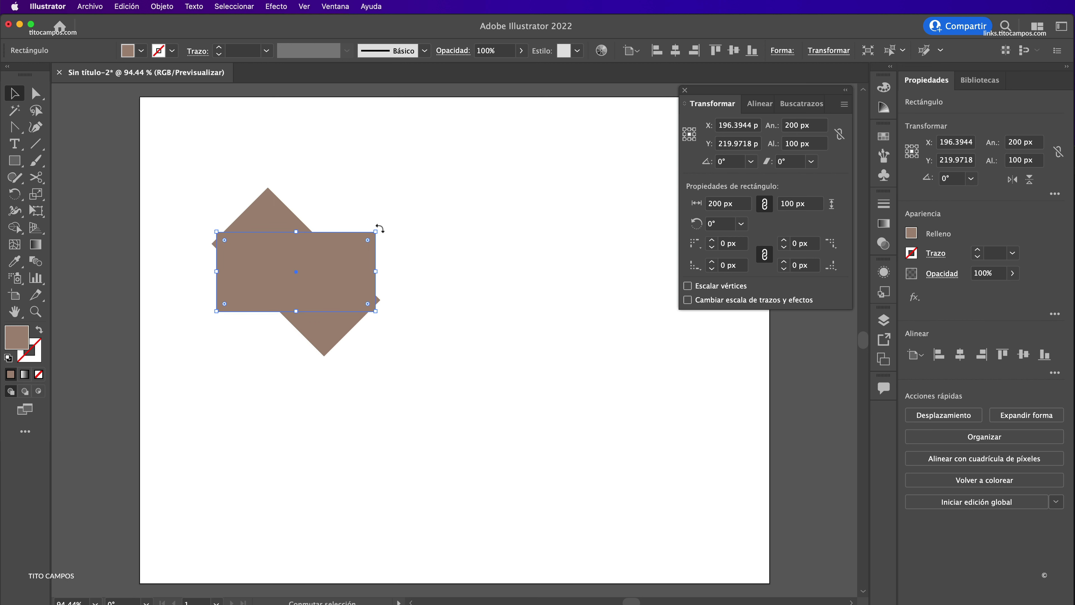
{"action": "left_click_drag", "start_coordinate": [377, 229], "coordinate": [346, 196]}
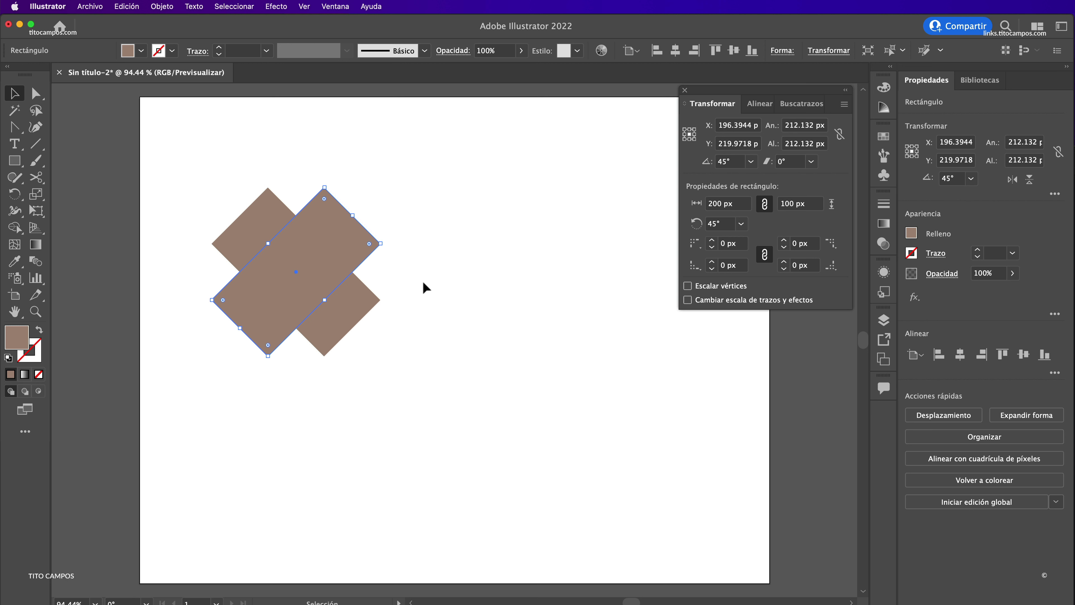
{"action": "left_click", "coordinate": [377, 341]}
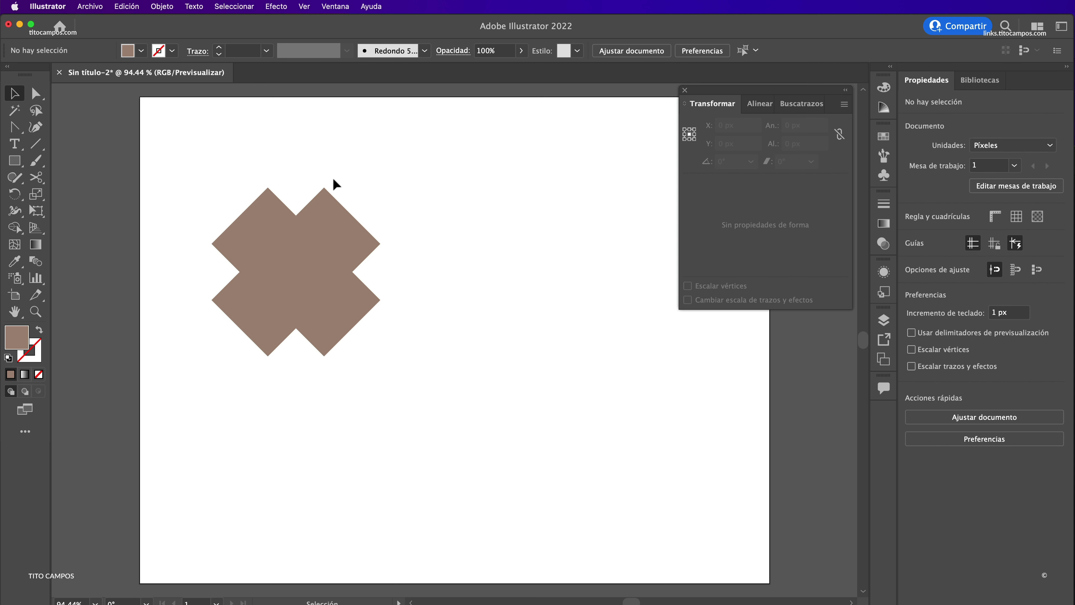
Select both diamond paths and drag the live corners to round their tops to about 50 px.
{"action": "key", "text": "a"}
{"action": "left_click", "coordinate": [313, 199]}
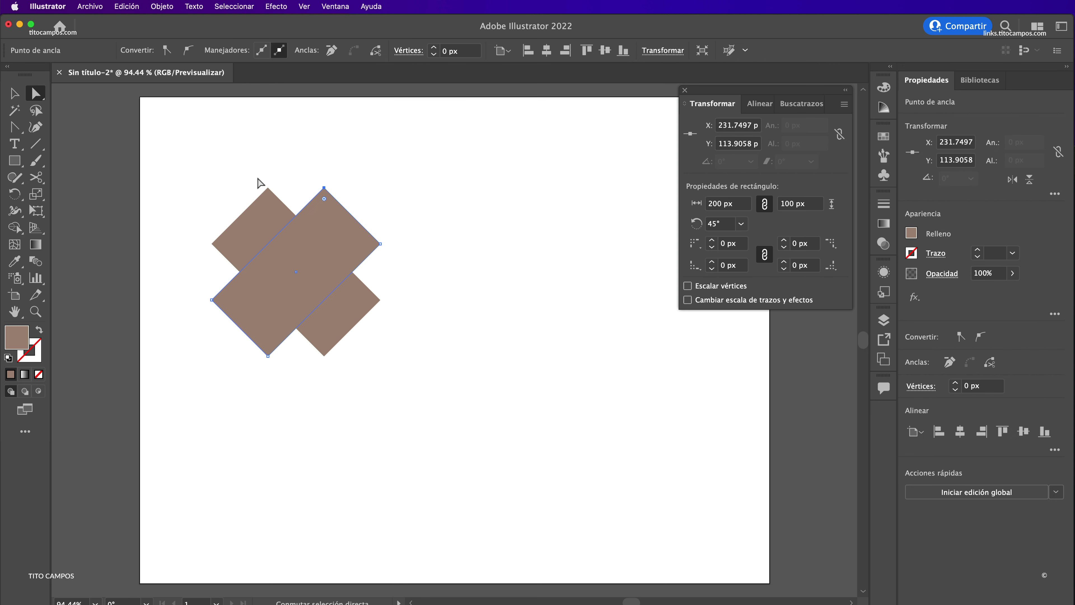
{"action": "left_click", "coordinate": [275, 199]}
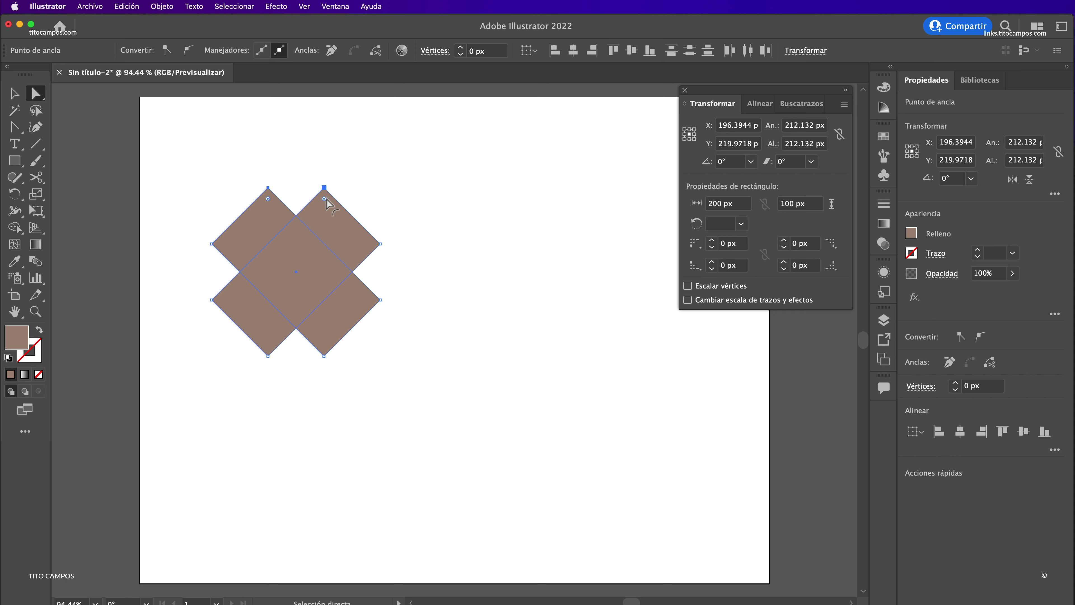
{"action": "left_click_drag", "start_coordinate": [327, 198], "coordinate": [325, 234]}
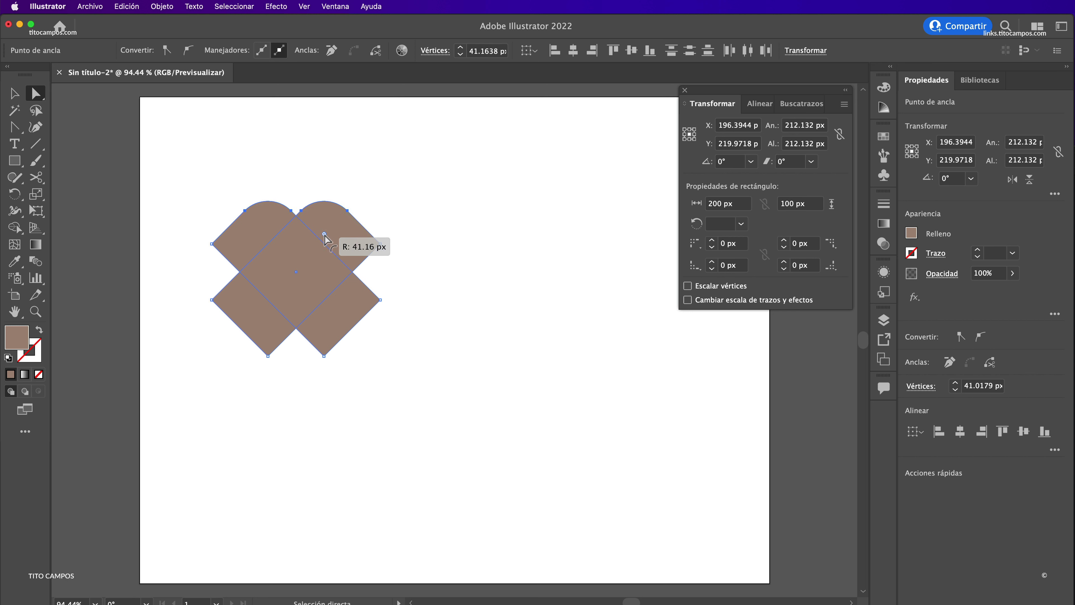
{"action": "left_click_drag", "start_coordinate": [325, 234], "coordinate": [325, 242]}
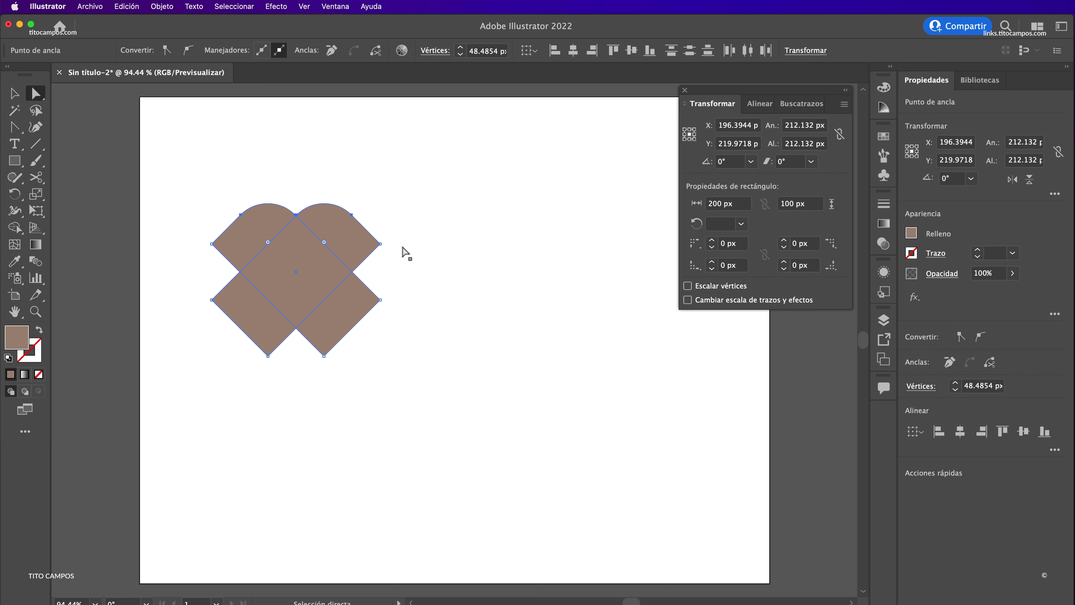
{"action": "mouse_move", "coordinate": [208, 234]}
{"action": "left_mouse_down"}
{"action": "mouse_move", "coordinate": [223, 263]}
{"action": "mouse_move", "coordinate": [268, 264]}
{"action": "left_mouse_up"}
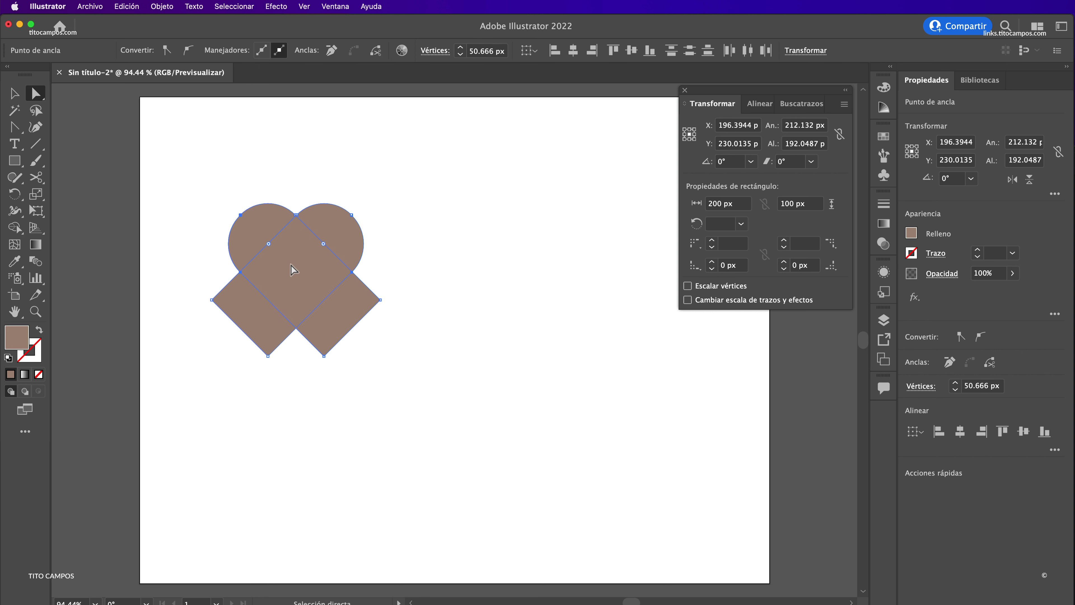
Undo the previous corner rounding and zoom in on the two diamonds.
{"action": "key", "text": "super+z"}
{"action": "key", "text": "super+z"}
{"action": "key", "text": "z"}
{"action": "key", "text": "super+1"}
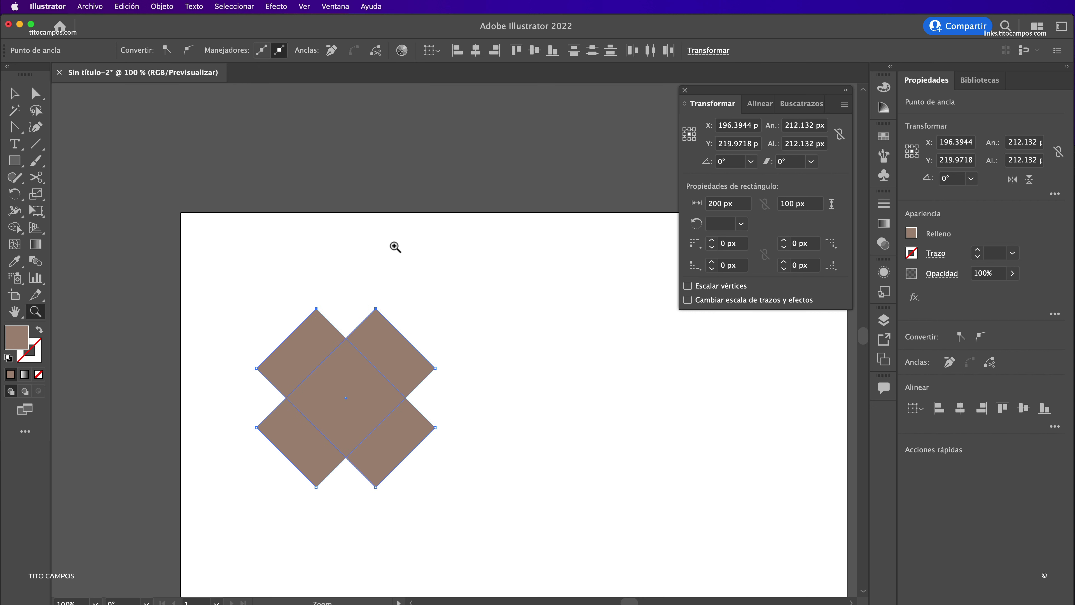
{"action": "key", "text": "a"}
{"action": "left_click", "coordinate": [402, 241]}
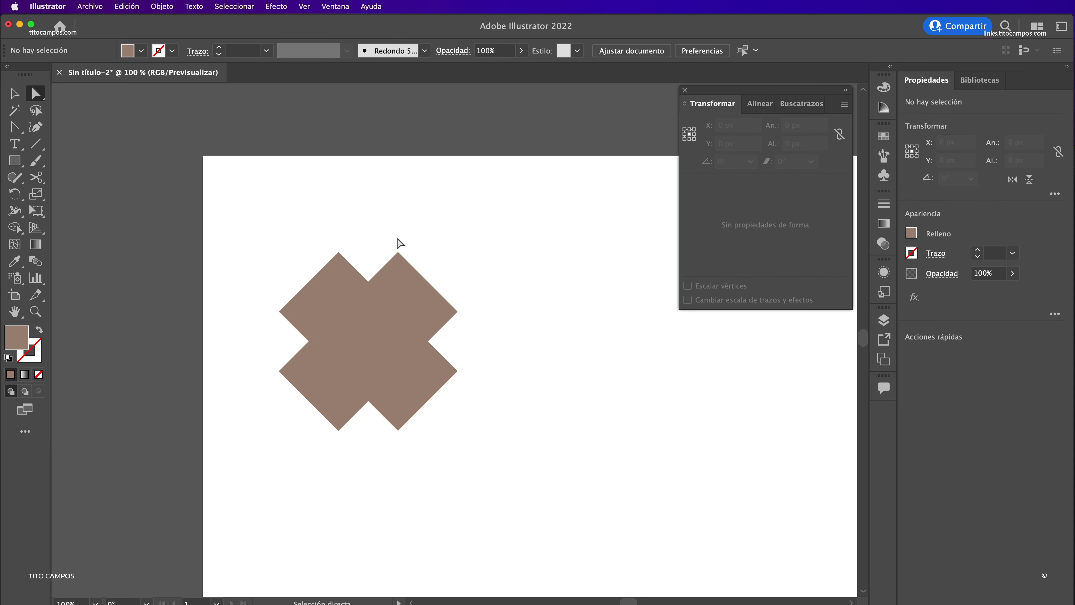
{"action": "left_click", "coordinate": [457, 311]}
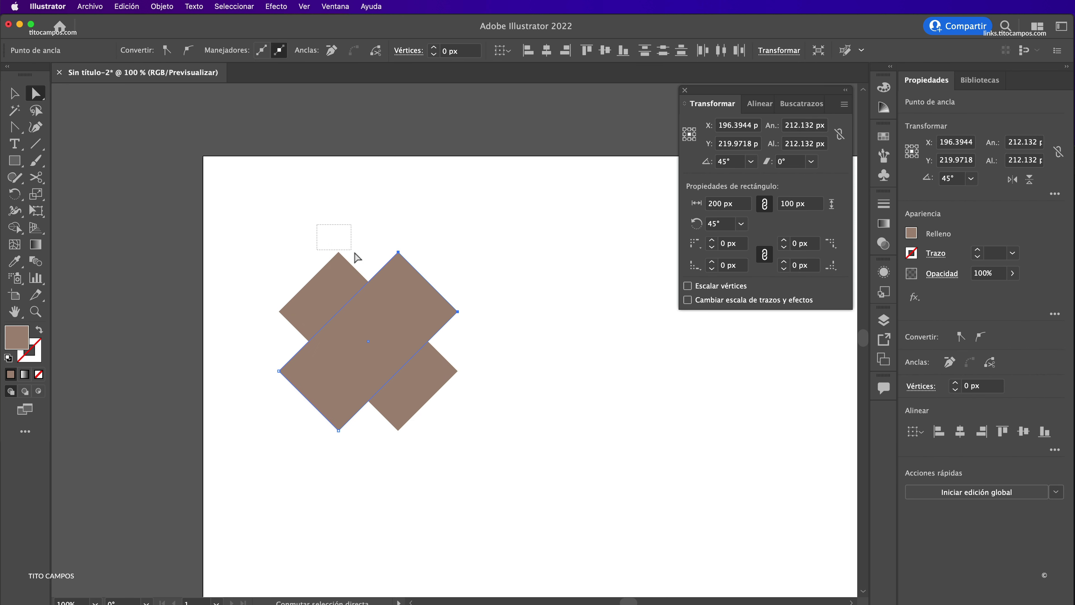
{"action": "left_click_drag", "start_coordinate": [319, 225], "coordinate": [355, 252]}
{"action": "scroll", "coordinate": [373, 238], "scroll_direction": "down", "scroll_amount": 2}
{"action": "scroll", "coordinate": [373, 238], "scroll_direction": "right", "scroll_amount": 1}
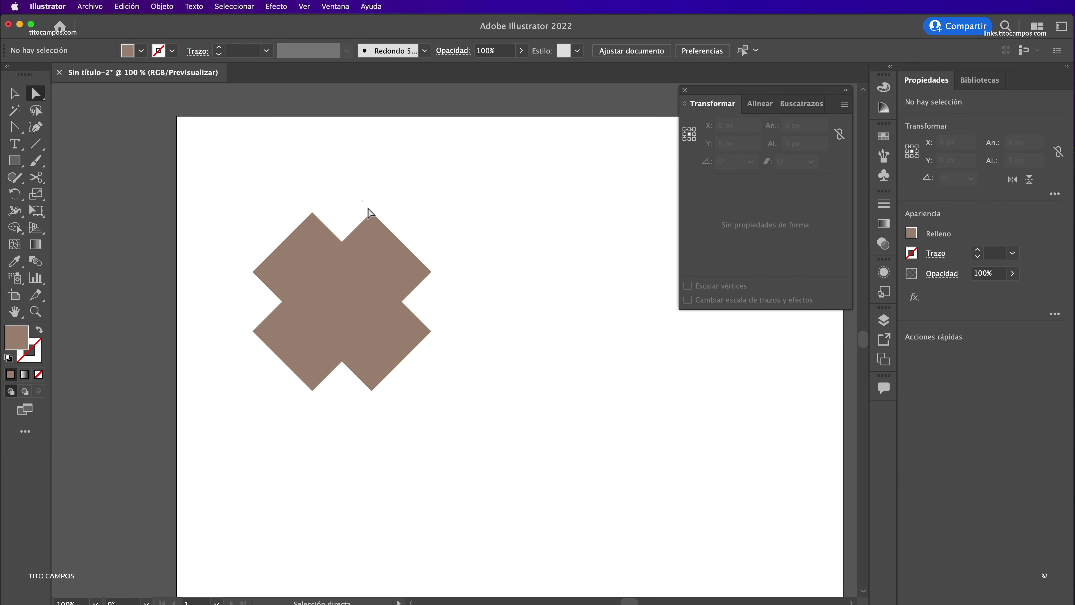
Round both diamonds' top corners to exactly 50 px, then select both shapes.
{"action": "left_click_drag", "start_coordinate": [456, 264], "coordinate": [424, 286]}
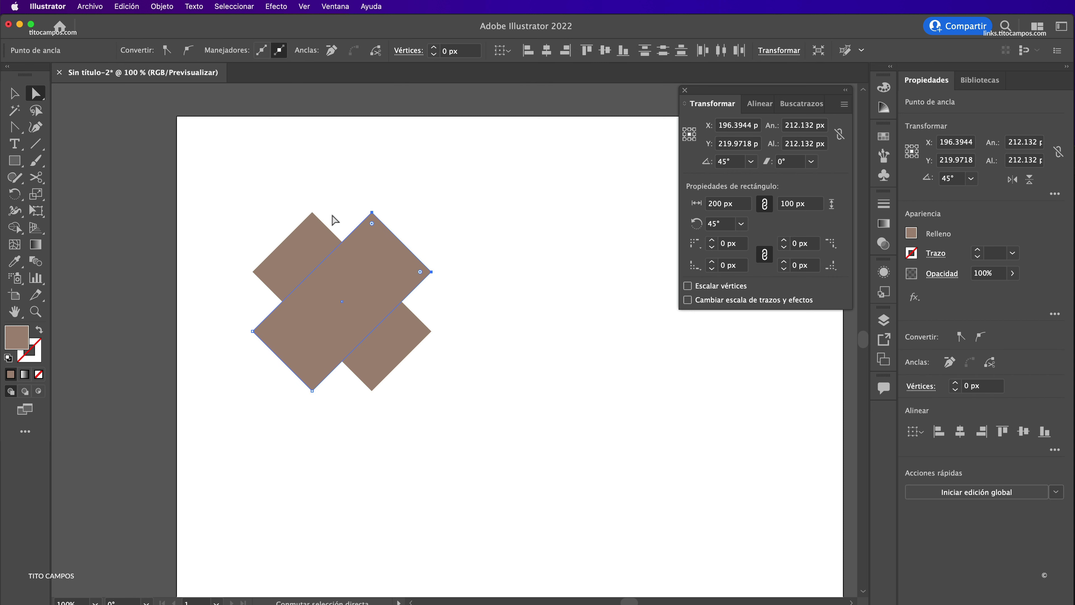
{"action": "left_click_drag", "start_coordinate": [336, 221], "coordinate": [311, 209]}
{"action": "left_click_drag", "start_coordinate": [243, 262], "coordinate": [263, 286]}
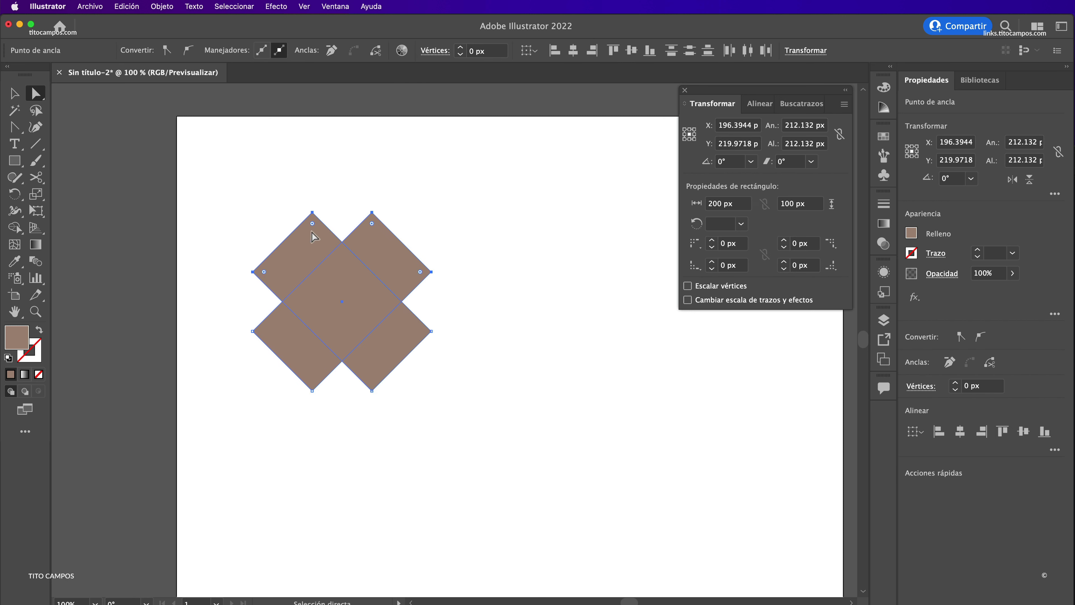
{"action": "left_click_drag", "start_coordinate": [314, 231], "coordinate": [328, 273]}
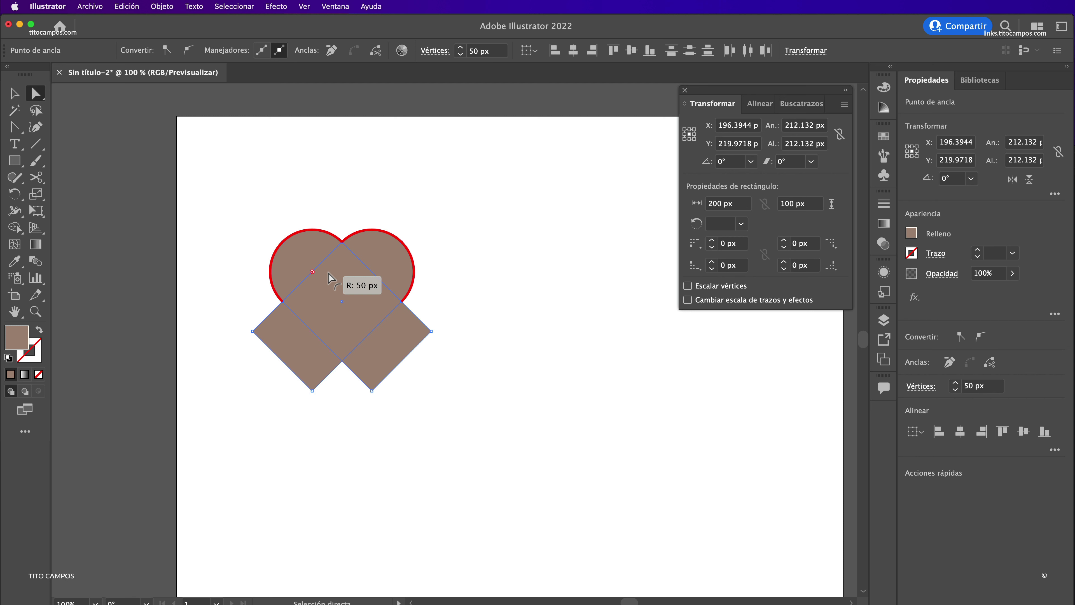
{"action": "left_click_drag", "start_coordinate": [330, 273], "coordinate": [329, 274]}
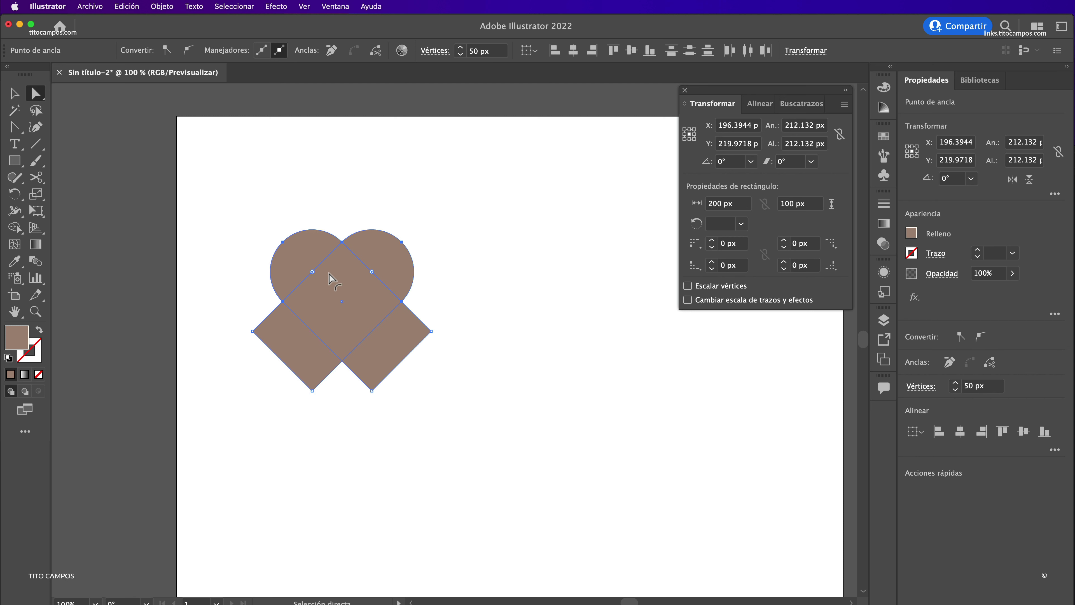
{"action": "left_click", "coordinate": [480, 276]}
{"action": "key", "text": "v"}
{"action": "left_click", "coordinate": [411, 279]}
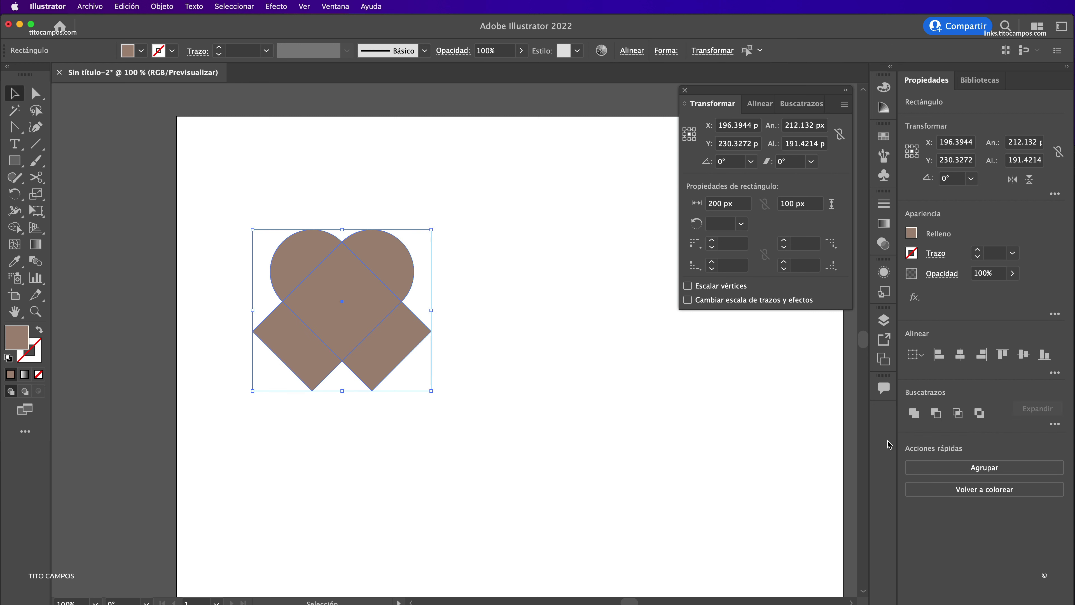
Split the overlapping shapes into separate pieces with Pathfinder Divide.
{"action": "left_click", "coordinate": [1055, 425]}
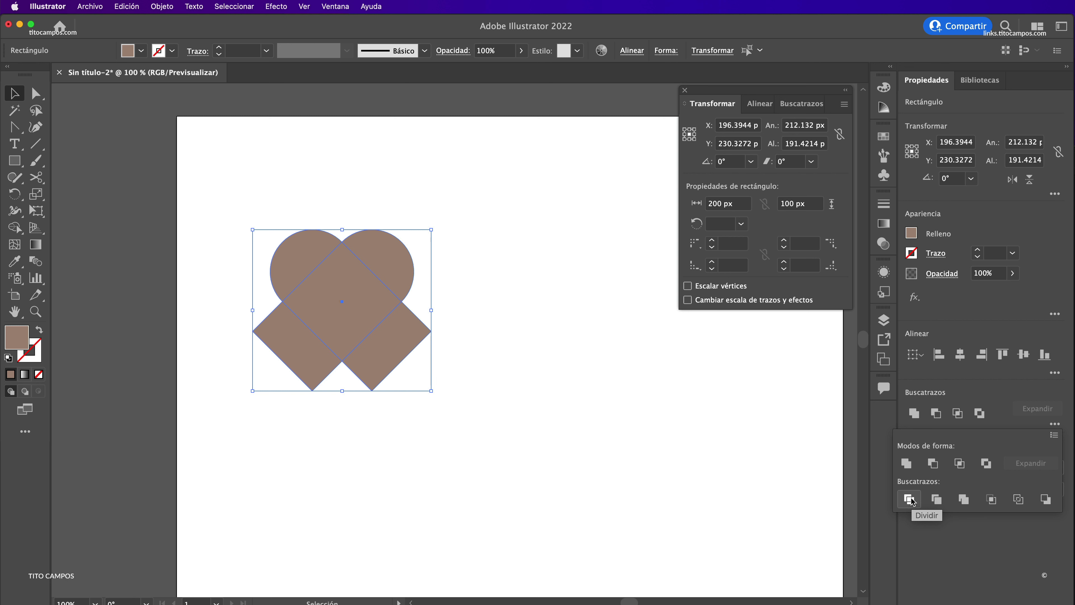
{"action": "left_click", "coordinate": [910, 500]}
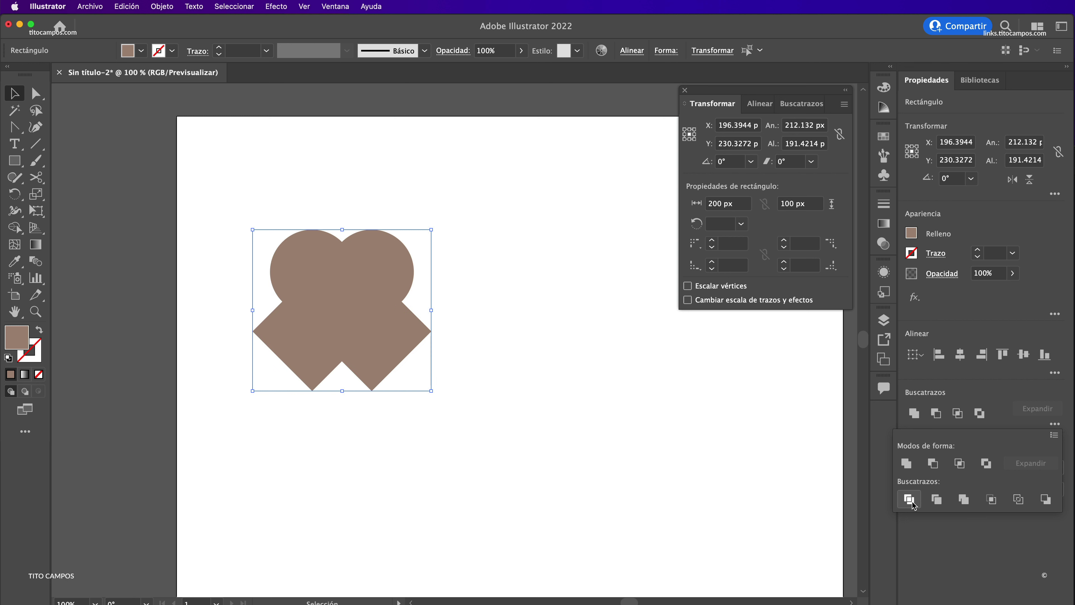
{"action": "left_click", "coordinate": [428, 365]}
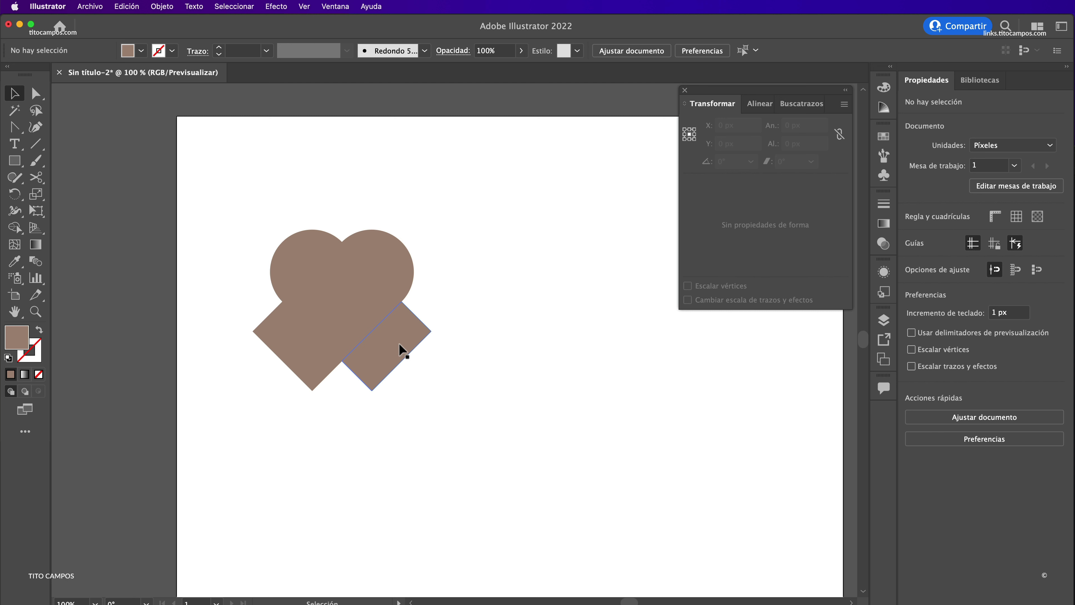
{"action": "left_click", "coordinate": [397, 350]}
Pull the two lower leftover corner pieces away from the heart and delete them.
{"action": "key", "text": "a"}
{"action": "left_click", "coordinate": [465, 346]}
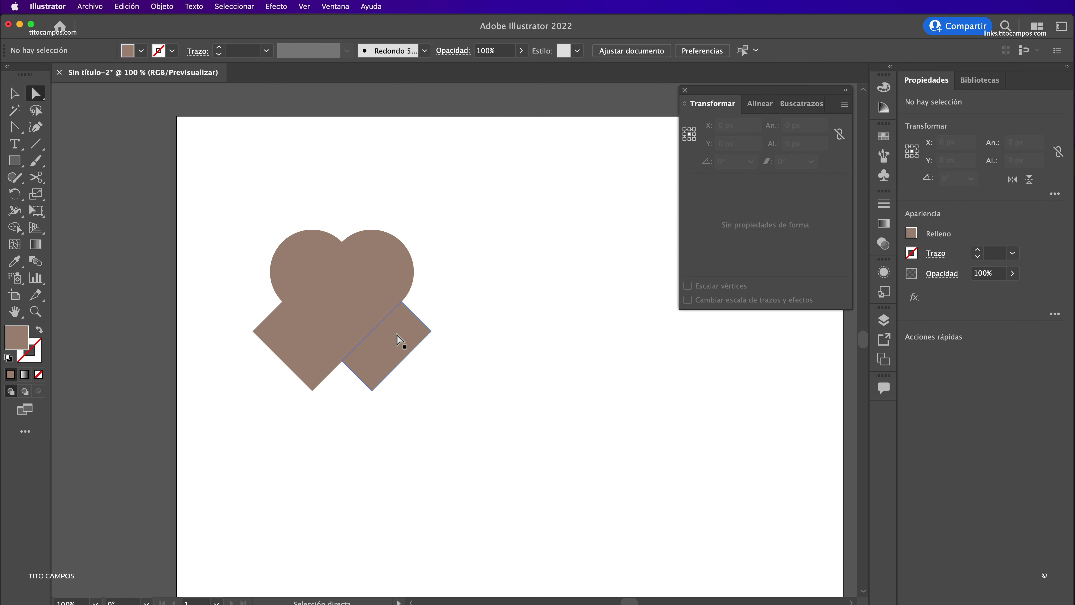
{"action": "left_click_drag", "start_coordinate": [398, 339], "coordinate": [408, 350]}
{"action": "left_click_drag", "start_coordinate": [312, 365], "coordinate": [297, 387]}
{"action": "left_click", "coordinate": [384, 365]}
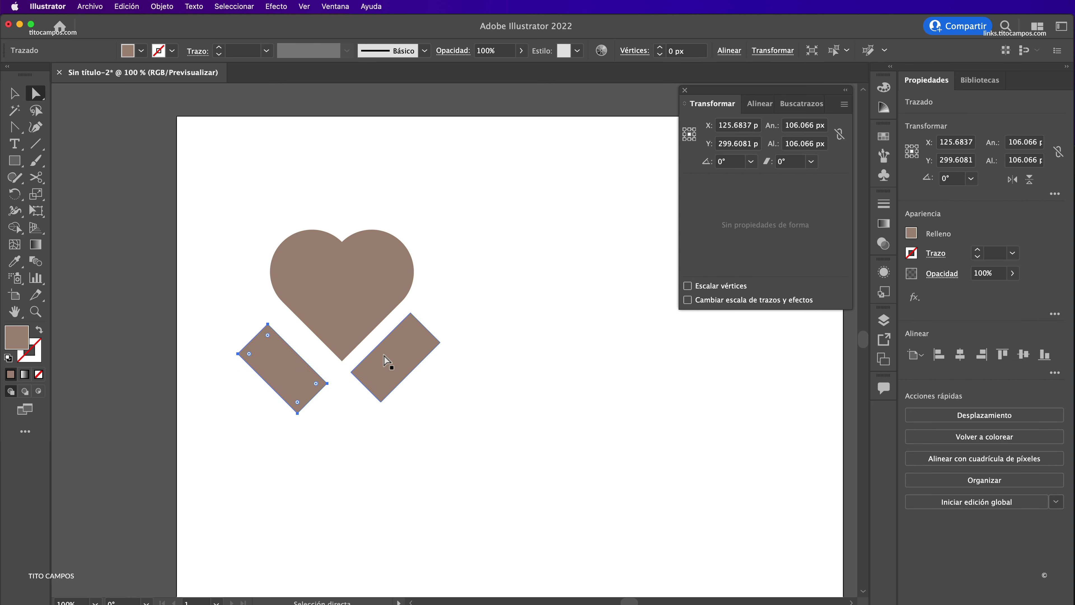
{"action": "key", "text": "Delete"}
{"action": "key", "text": "ctrl+z"}
Unite the remaining pieces into one taupe heart and move it to the left.
{"action": "key", "text": "v"}
{"action": "left_click", "coordinate": [302, 360]}
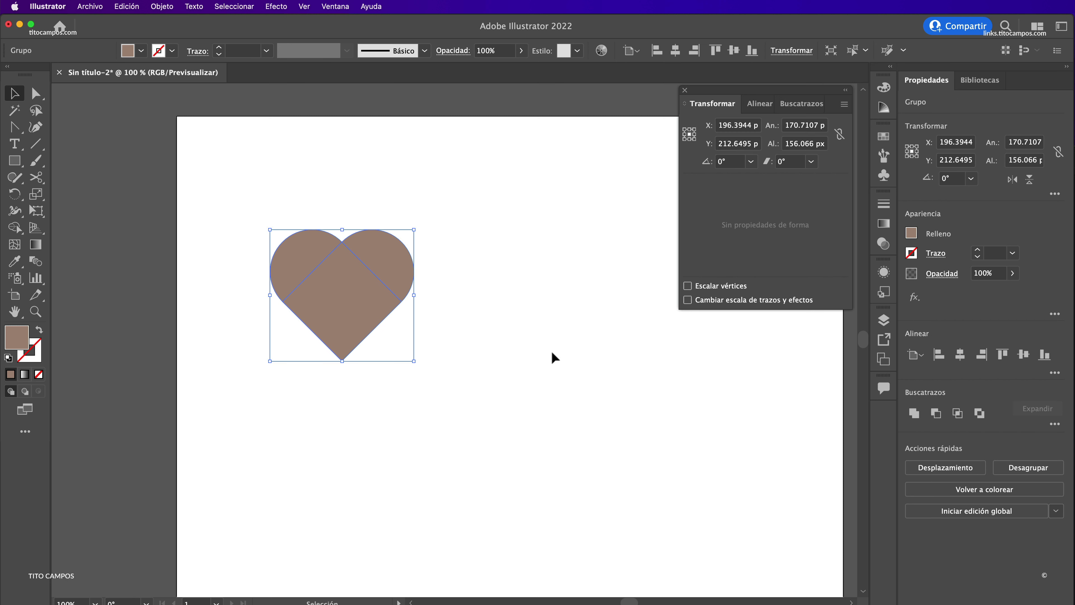
{"action": "left_click", "coordinate": [913, 414]}
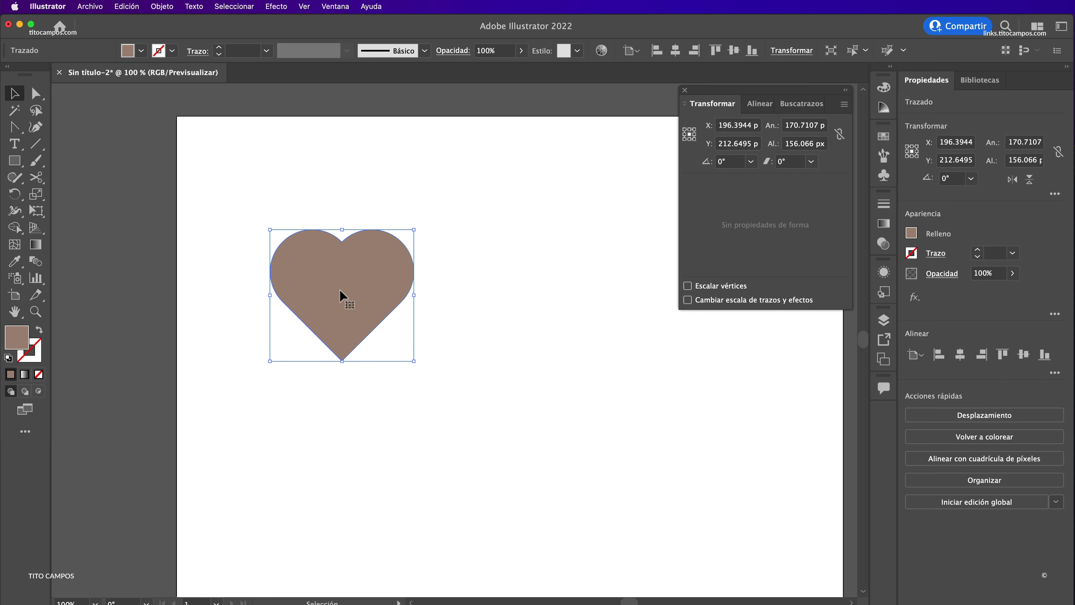
{"action": "left_click_drag", "start_coordinate": [341, 297], "coordinate": [321, 342]}
{"action": "scroll", "coordinate": [344, 370], "scroll_direction": "right", "scroll_amount": 3}
{"action": "scroll", "coordinate": [408, 370], "scroll_direction": "right", "scroll_amount": 1}
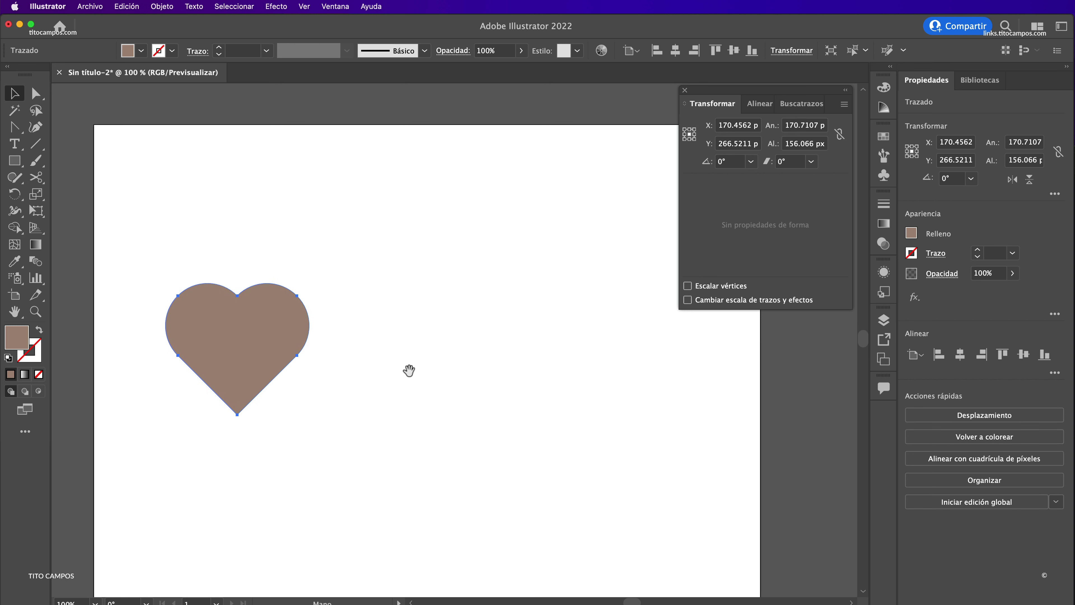
{"action": "scroll", "coordinate": [393, 356], "scroll_direction": "right", "scroll_amount": 1}
{"action": "scroll", "coordinate": [393, 357], "scroll_direction": "right", "scroll_amount": 1}
{"action": "left_click", "coordinate": [407, 359]}
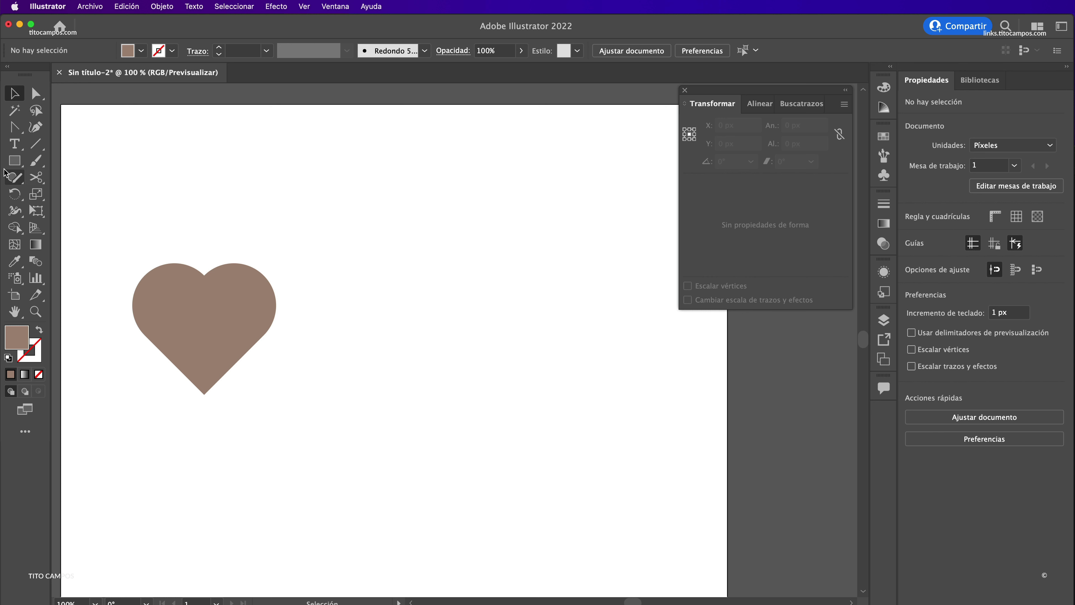
Draw an orange square to the right of the taupe heart.
{"action": "left_click", "coordinate": [14, 161]}
{"action": "left_click", "coordinate": [141, 51]}
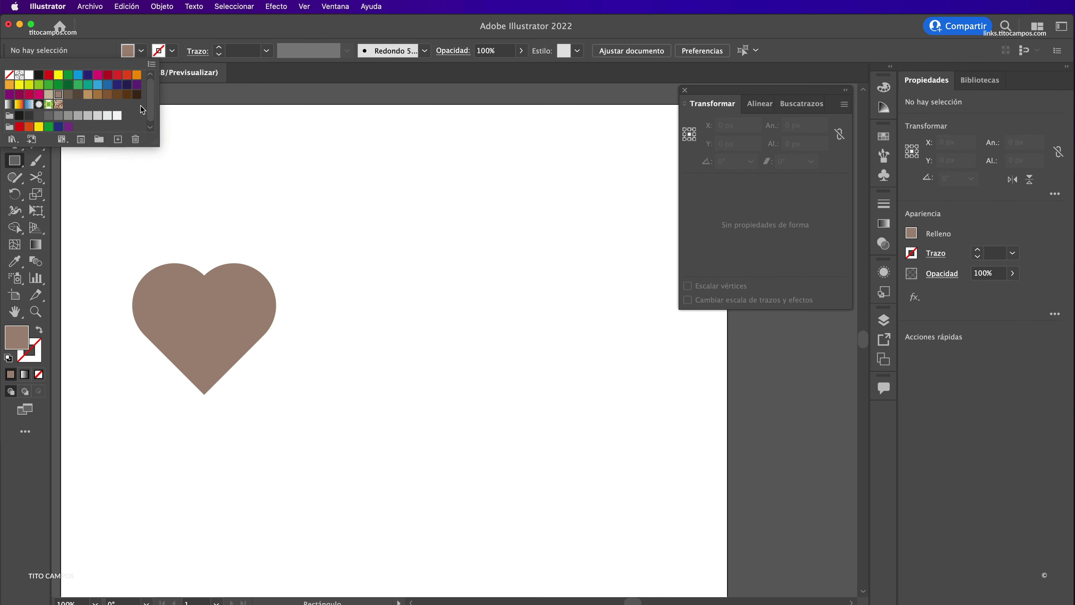
{"action": "left_click", "coordinate": [135, 84]}
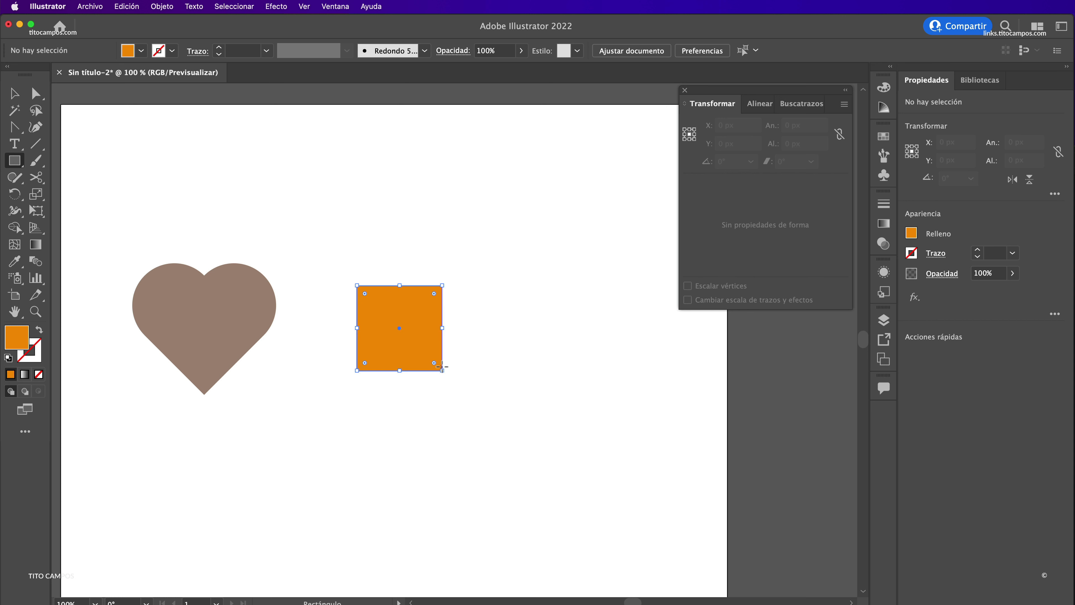
{"action": "left_click_drag", "start_coordinate": [356, 285], "coordinate": [442, 370]}
{"action": "key", "text": "v"}
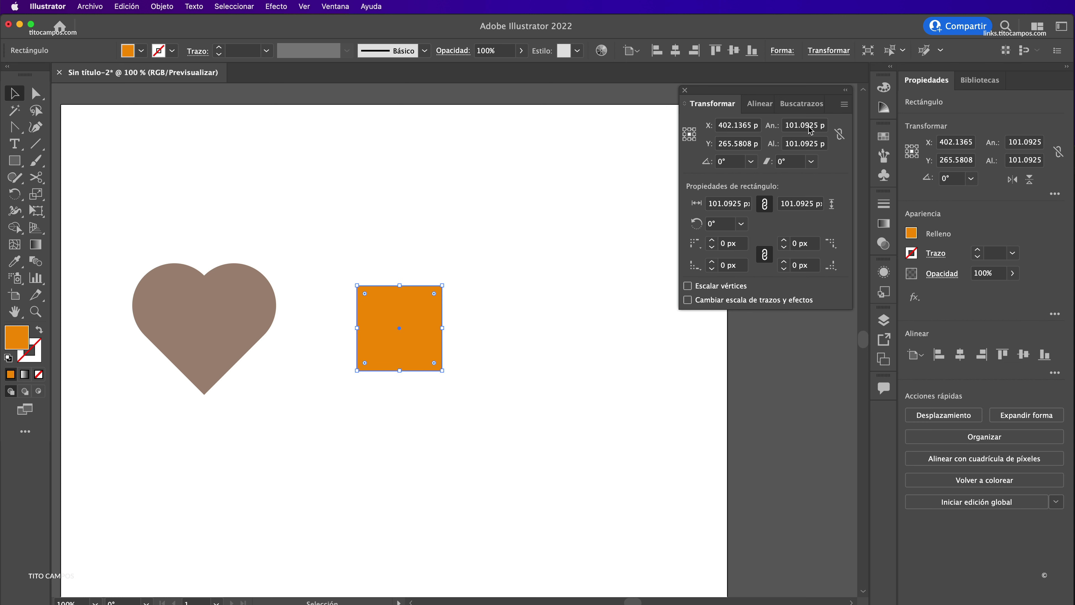
Resize the square to exactly 150 × 150 px, then choose the Ellipse tool.
{"action": "left_click", "coordinate": [810, 125]}
{"action": "key", "text": "super+a"}
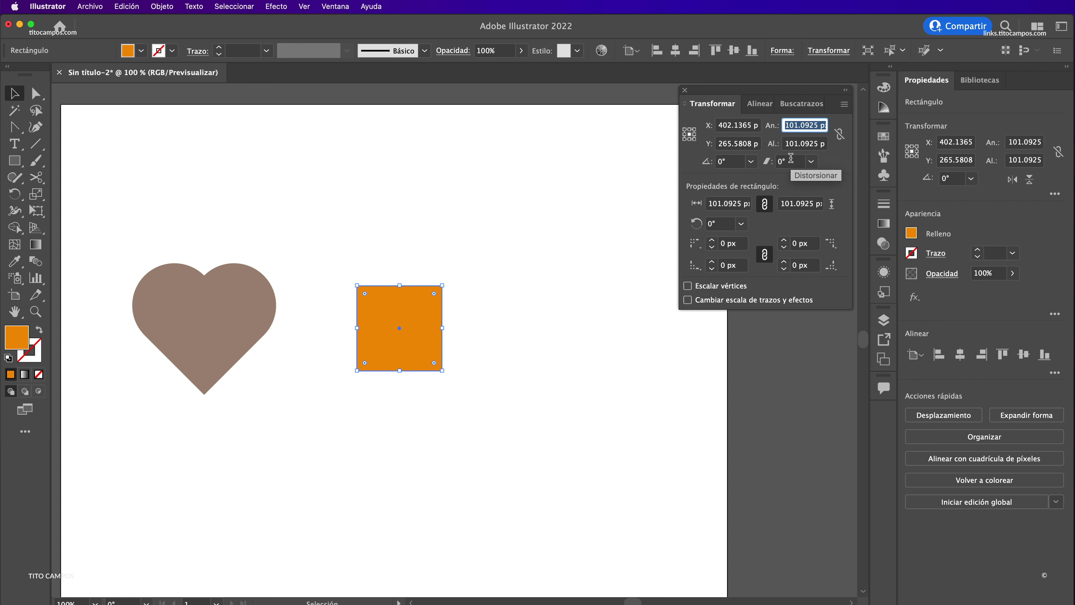
{"action": "type", "text": "150"}
{"action": "key", "text": "Tab"}
{"action": "type", "text": "1"}
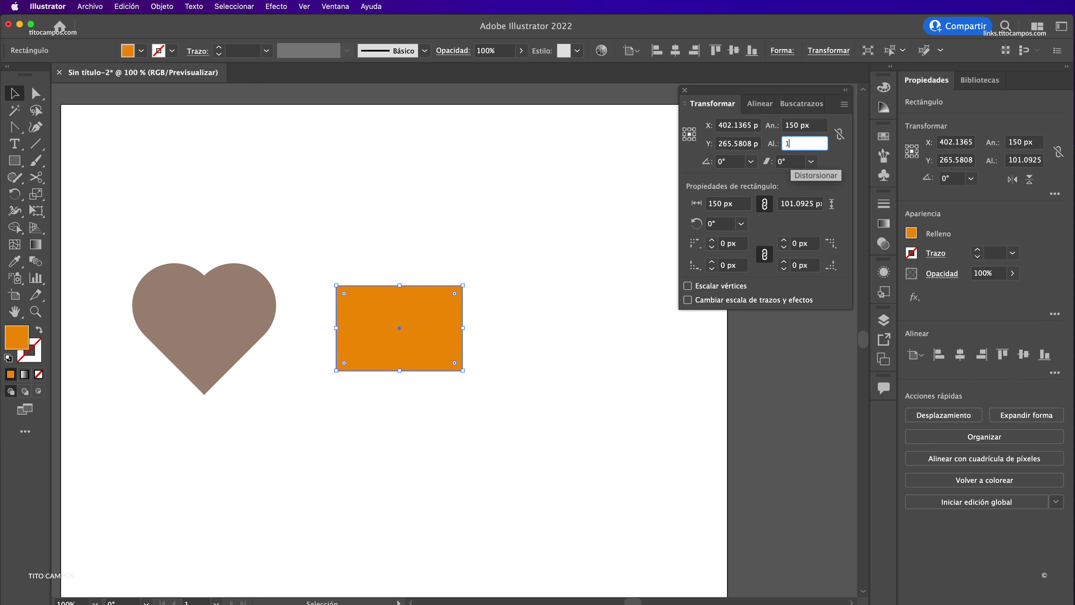
{"action": "type", "text": "50"}
{"action": "key", "text": "Tab"}
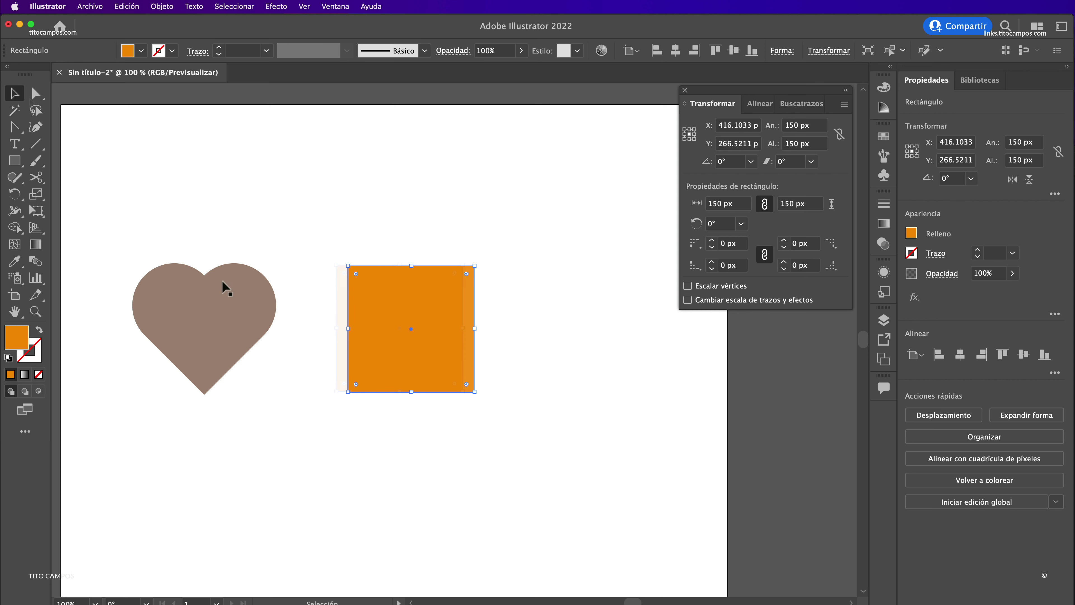
{"action": "left_click", "coordinate": [14, 160]}
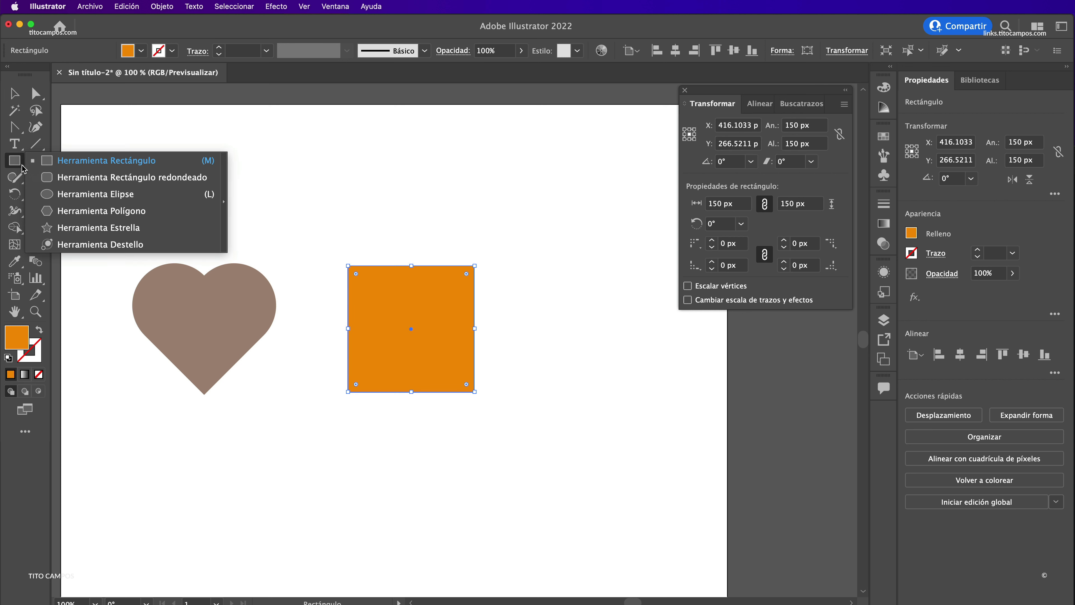
{"action": "left_click", "coordinate": [68, 194]}
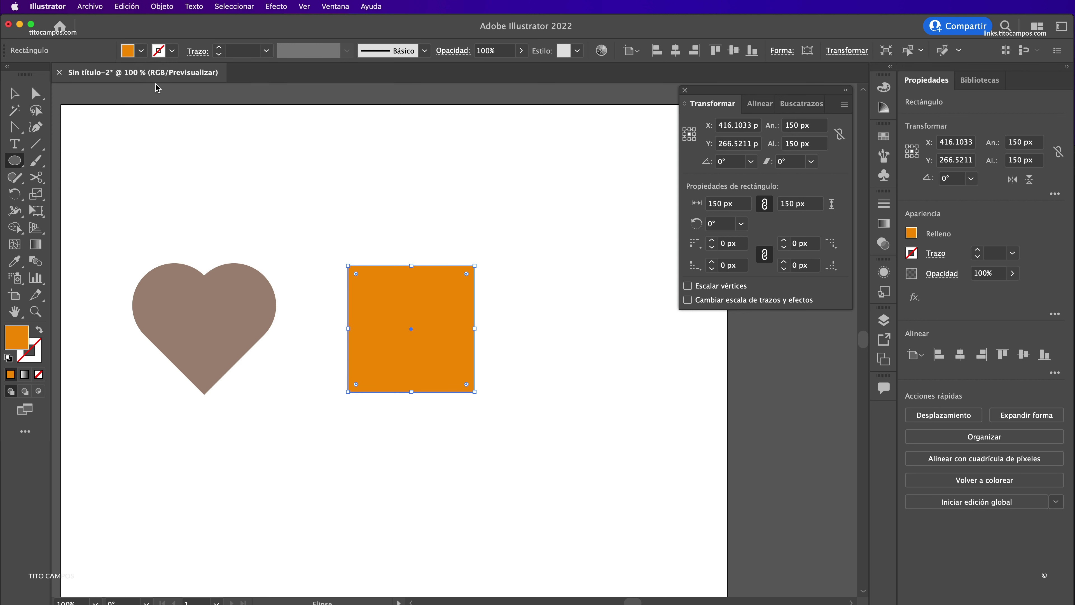
{"action": "left_click", "coordinate": [305, 238], "text": "super"}
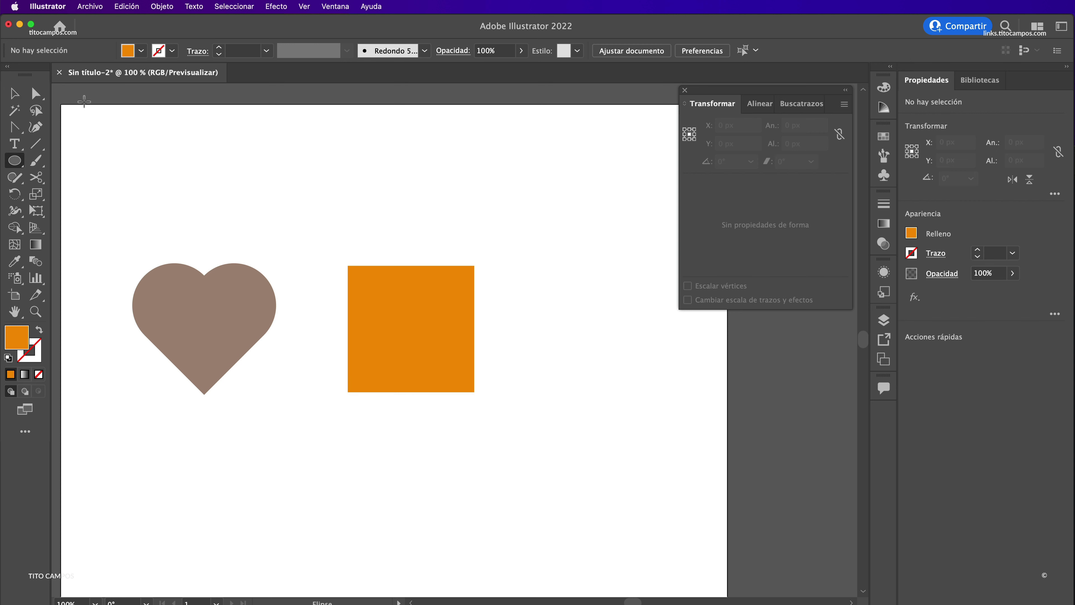
Draw a 150 px orange-red circle and slide it onto the square's right side.
{"action": "left_click", "coordinate": [141, 50]}
{"action": "left_click", "coordinate": [127, 75]}
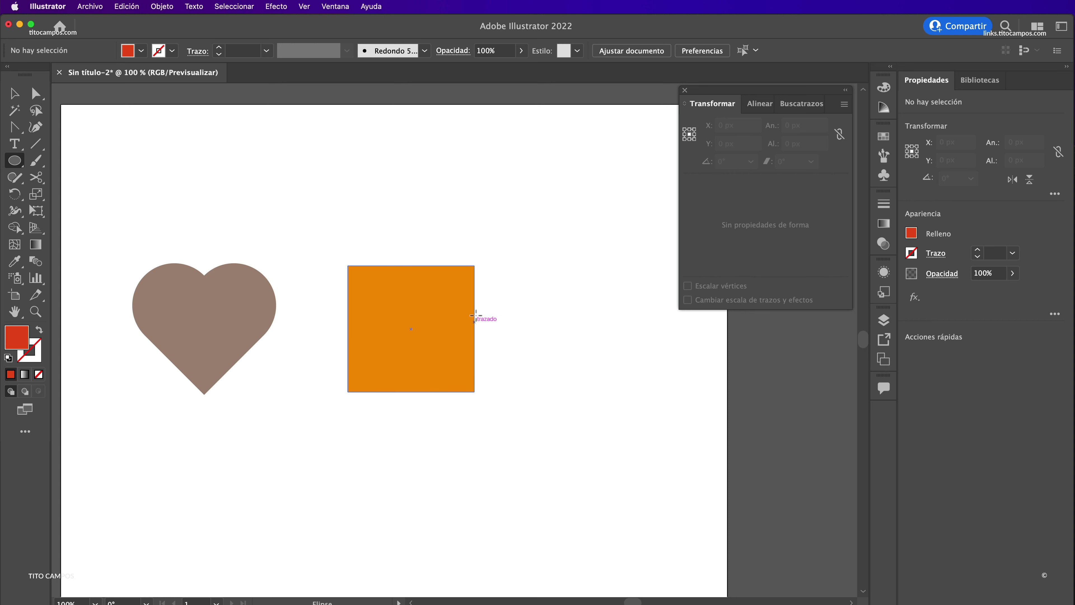
{"action": "left_click_drag", "start_coordinate": [474, 265], "coordinate": [600, 392]}
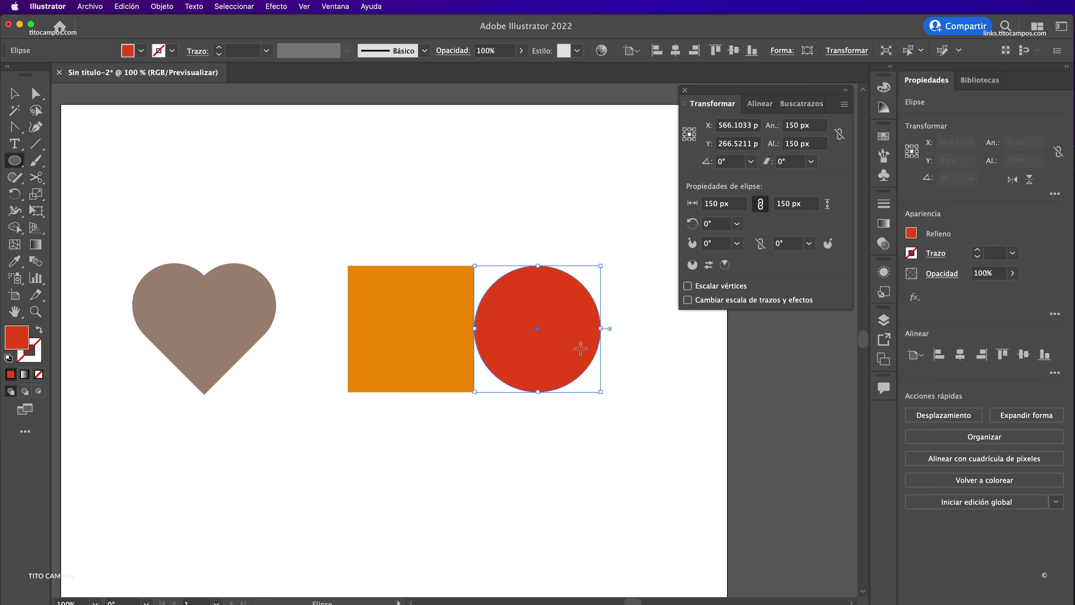
{"action": "key", "text": "v"}
{"action": "left_click_drag", "start_coordinate": [551, 326], "coordinate": [495, 326]}
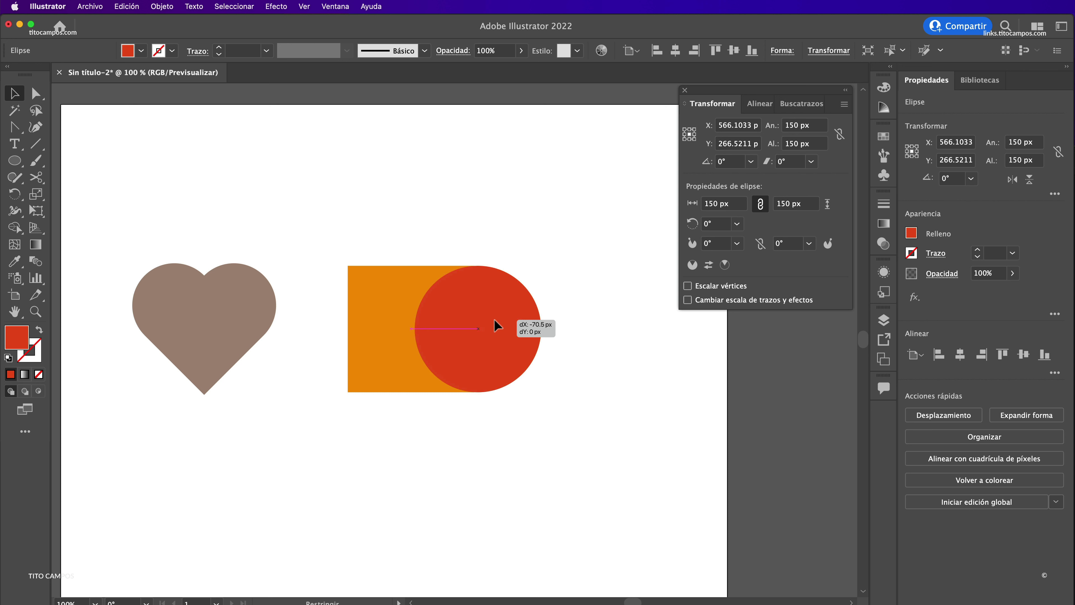
Place a copy of the circle on the square's top edge and zoom in on both circles.
{"action": "left_click_drag", "start_coordinate": [497, 325], "coordinate": [437, 295]}
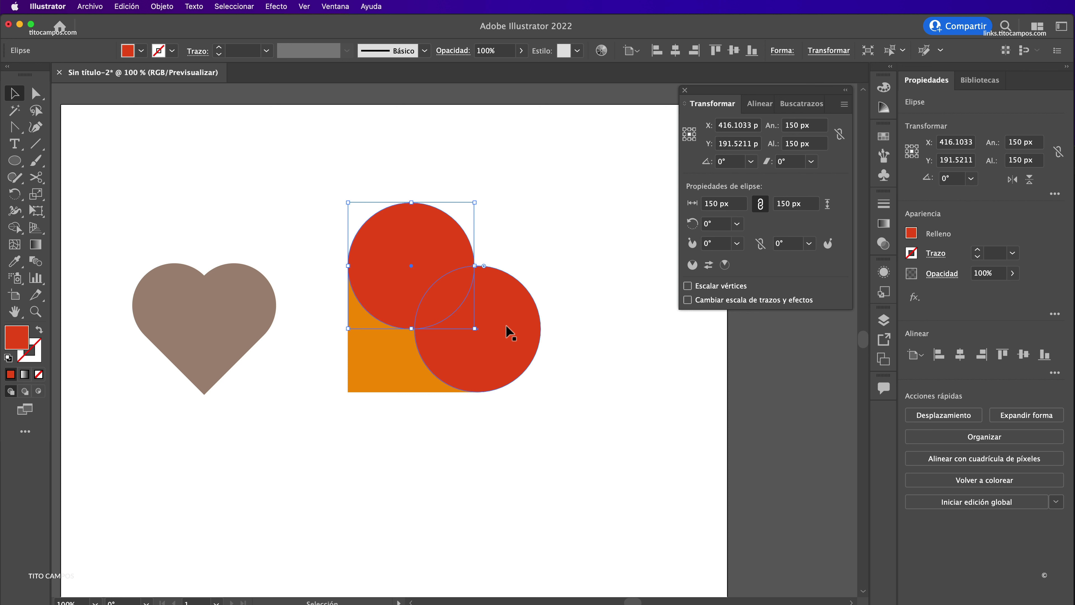
{"action": "key", "text": "z"}
{"action": "mouse_move", "coordinate": [348, 264]}
{"action": "left_mouse_down"}
{"action": "mouse_move", "coordinate": [536, 346]}
{"action": "mouse_move", "coordinate": [413, 356]}
{"action": "left_mouse_up"}
In Outline view, nudge the circle so it lines up exactly with the square's edge.
{"action": "key", "text": "ctrl+y"}
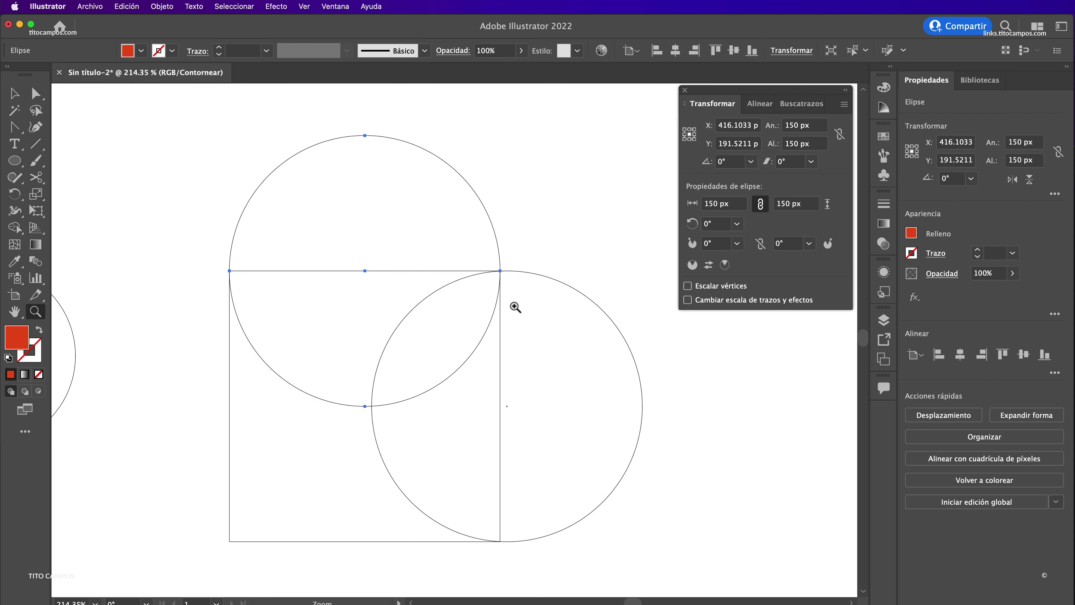
{"action": "mouse_move", "coordinate": [480, 252]}
{"action": "left_mouse_down"}
{"action": "mouse_move", "coordinate": [628, 391]}
{"action": "mouse_move", "coordinate": [480, 411]}
{"action": "left_mouse_up"}
{"action": "key", "text": "v"}
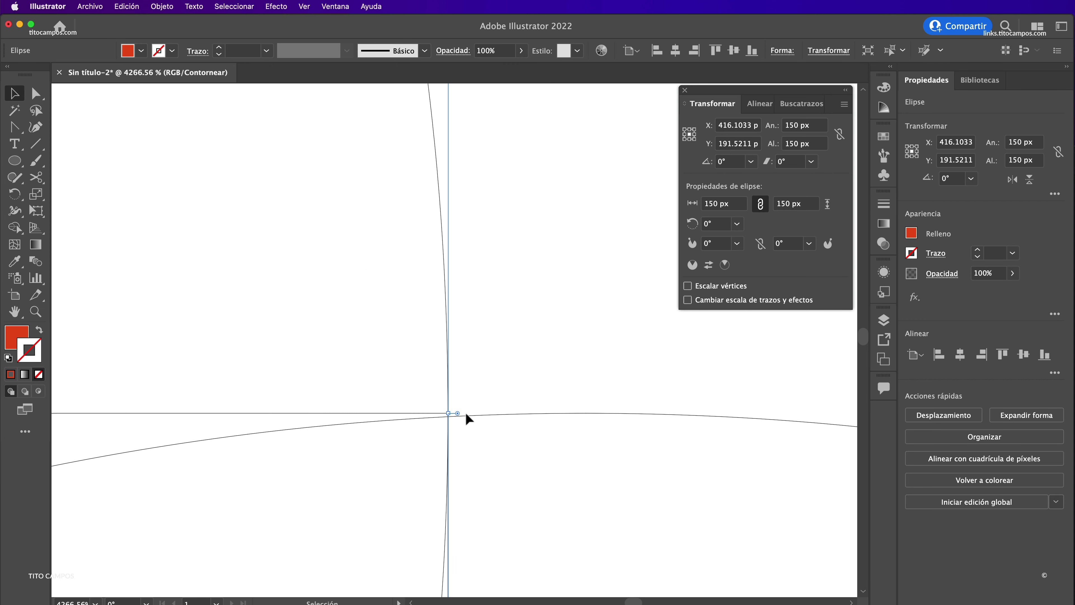
{"action": "left_click_drag", "start_coordinate": [466, 417], "coordinate": [336, 422]}
{"action": "left_click", "coordinate": [442, 326]}
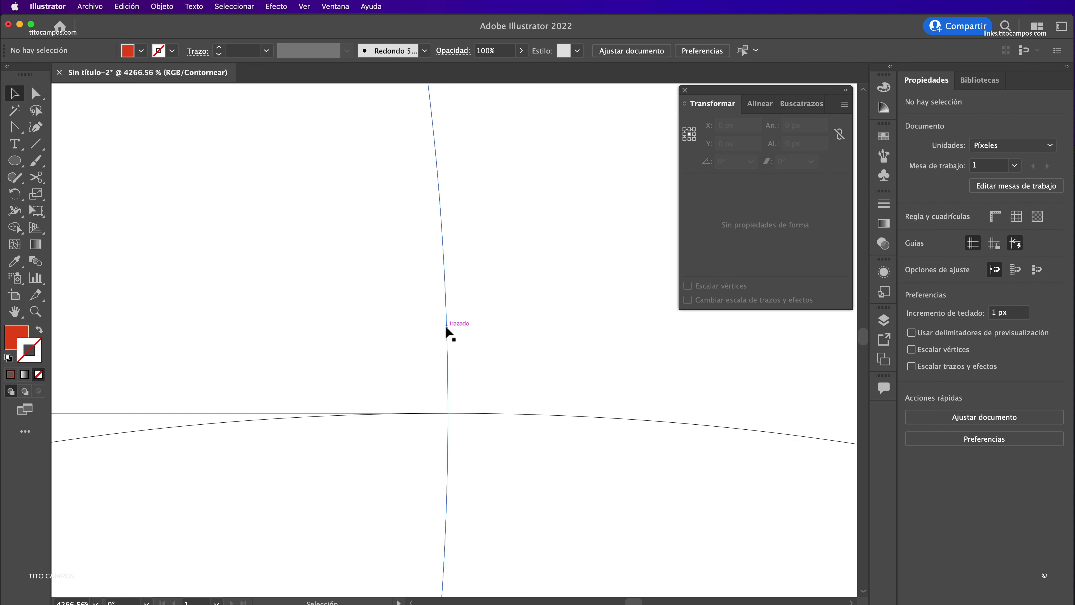
{"action": "left_click_drag", "start_coordinate": [447, 329], "coordinate": [448, 332]}
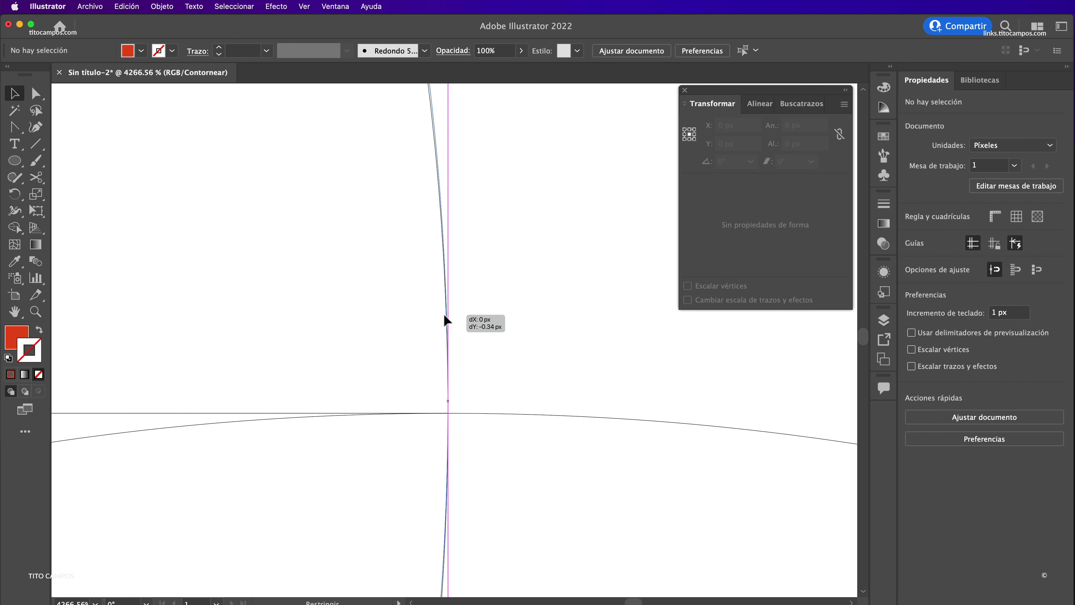
{"action": "left_click", "coordinate": [498, 350]}
Zoom back out to view the whole artboard with all the shapes.
{"action": "key", "text": "z"}
{"action": "left_click", "coordinate": [478, 358], "text": "alt"}
{"action": "left_click", "coordinate": [468, 363], "text": "alt"}
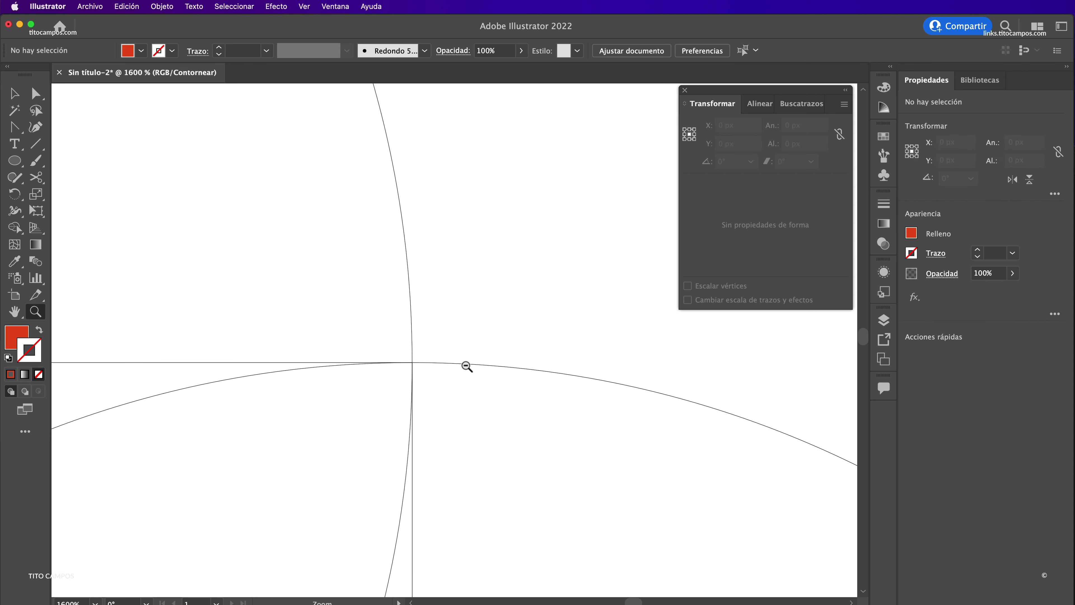
{"action": "left_click", "coordinate": [457, 385], "text": "alt"}
{"action": "left_click", "coordinate": [458, 388], "text": "alt"}
{"action": "left_click", "coordinate": [450, 379], "text": "alt"}
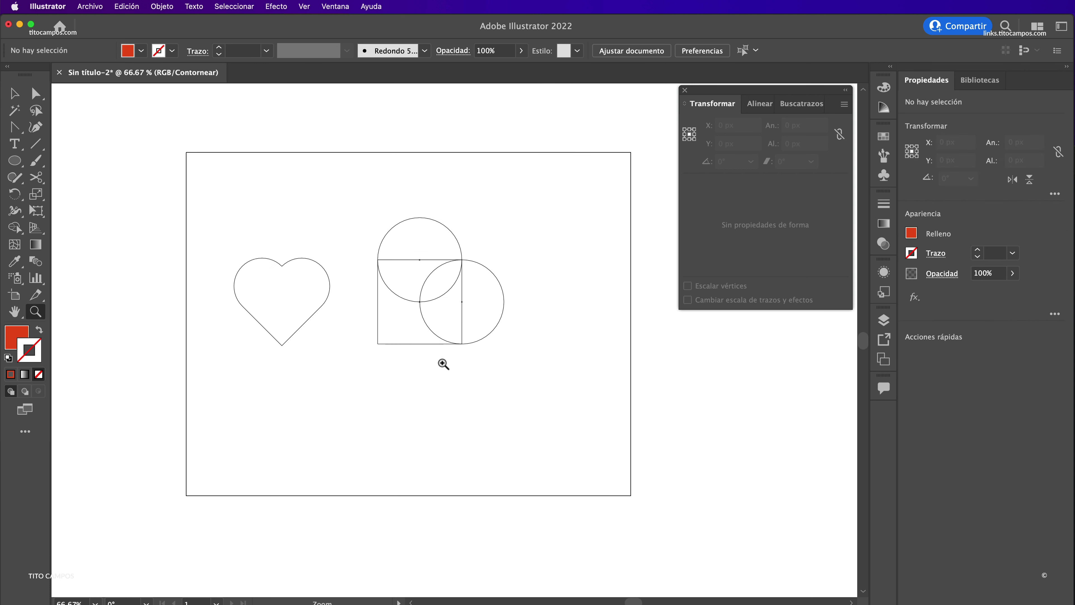
{"action": "scroll", "coordinate": [444, 364], "scroll_direction": "up", "scroll_amount": 3}
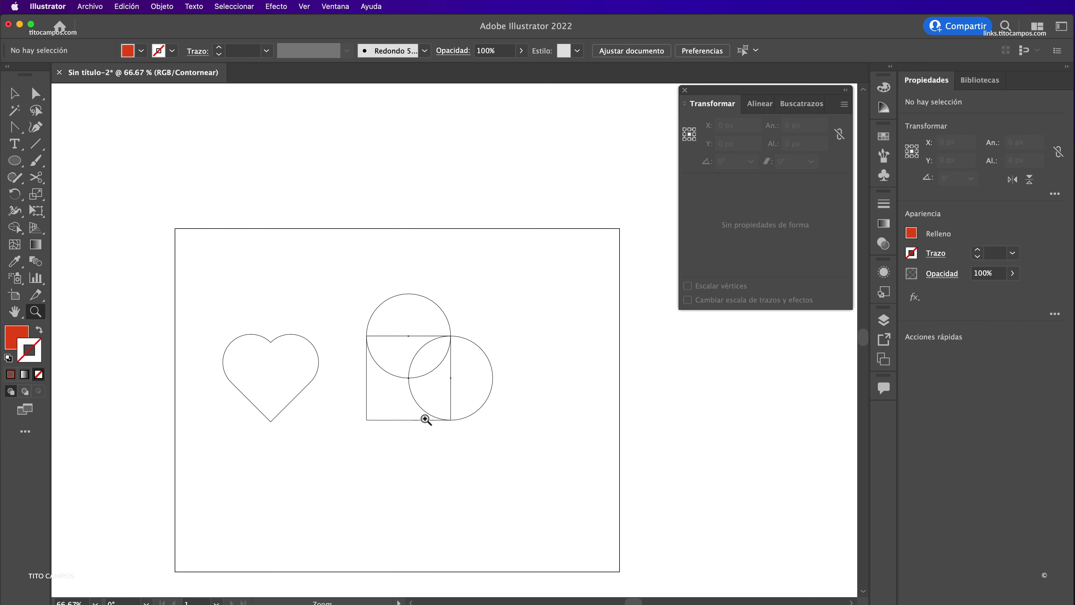
{"action": "left_click", "coordinate": [449, 374]}
Merge the orange square and both red circles into one shape with Pathfinder Unite.
{"action": "key", "text": "ctrl+y"}
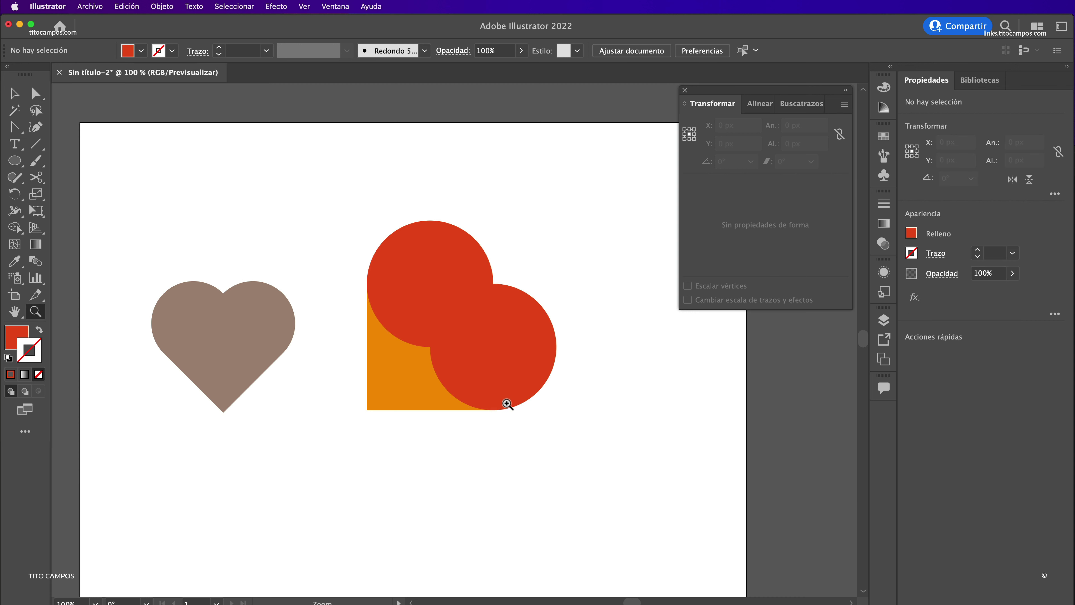
{"action": "key", "text": "v"}
{"action": "left_click_drag", "start_coordinate": [506, 438], "coordinate": [371, 301]}
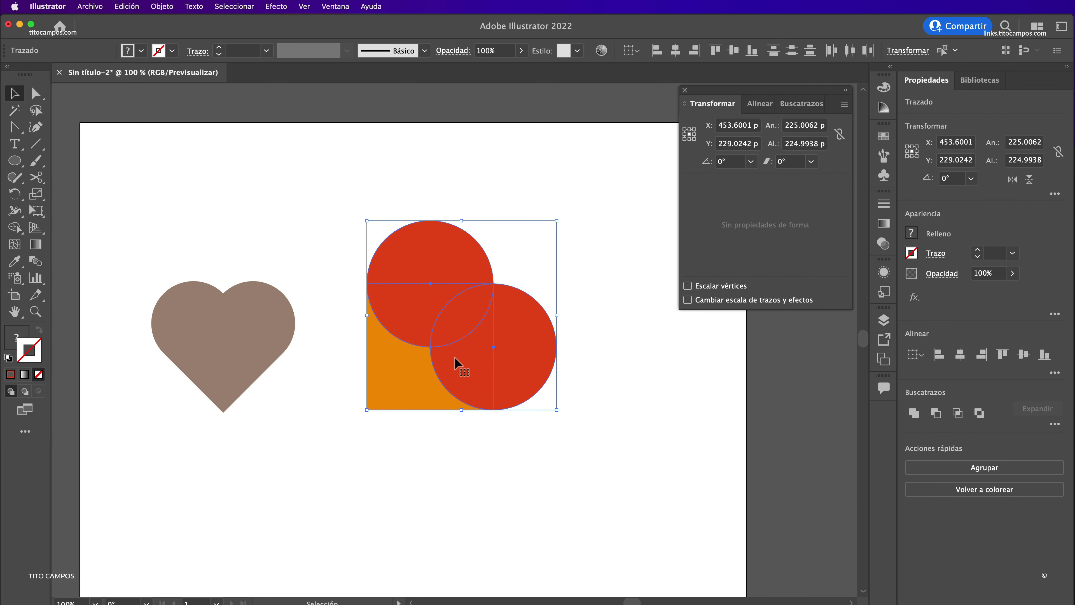
{"action": "left_click", "coordinate": [913, 417]}
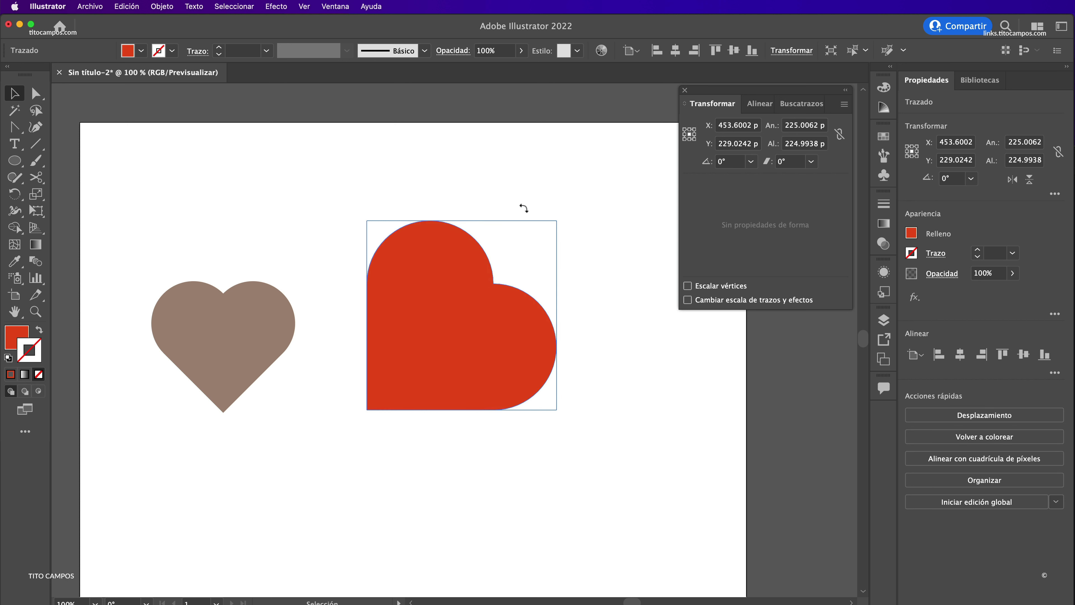
Rotate the merged shape 45° upright, shrink it to the taupe heart's size, and copy it upward.
{"action": "left_click_drag", "start_coordinate": [524, 208], "coordinate": [459, 220]}
{"action": "mouse_move", "coordinate": [448, 321]}
{"action": "left_mouse_down"}
{"action": "mouse_move", "coordinate": [440, 337]}
{"action": "mouse_move", "coordinate": [433, 330]}
{"action": "left_mouse_up"}
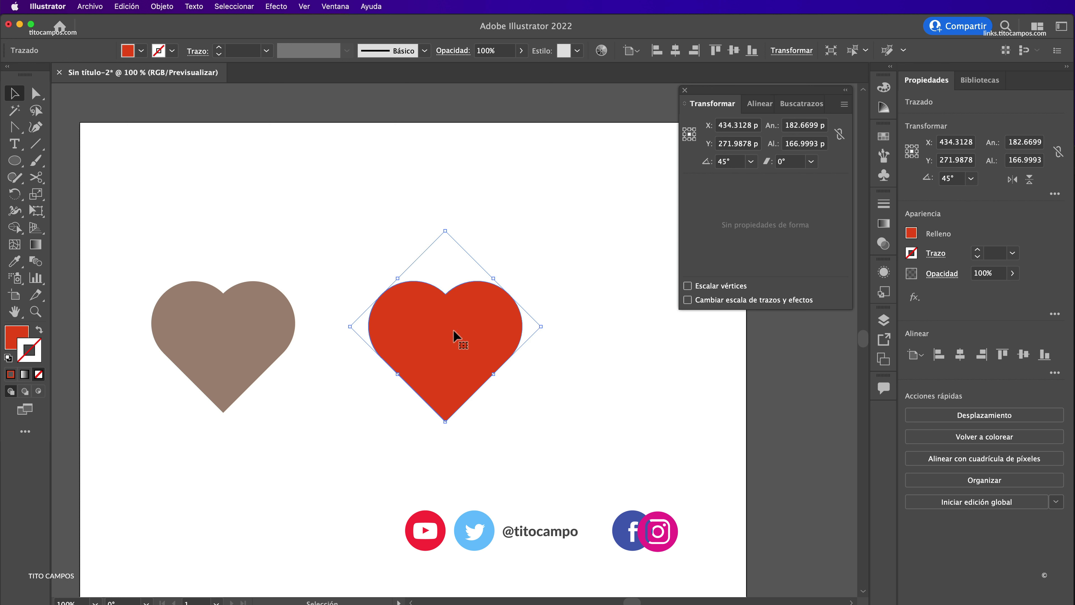
{"action": "left_click_drag", "start_coordinate": [449, 329], "coordinate": [441, 187]}
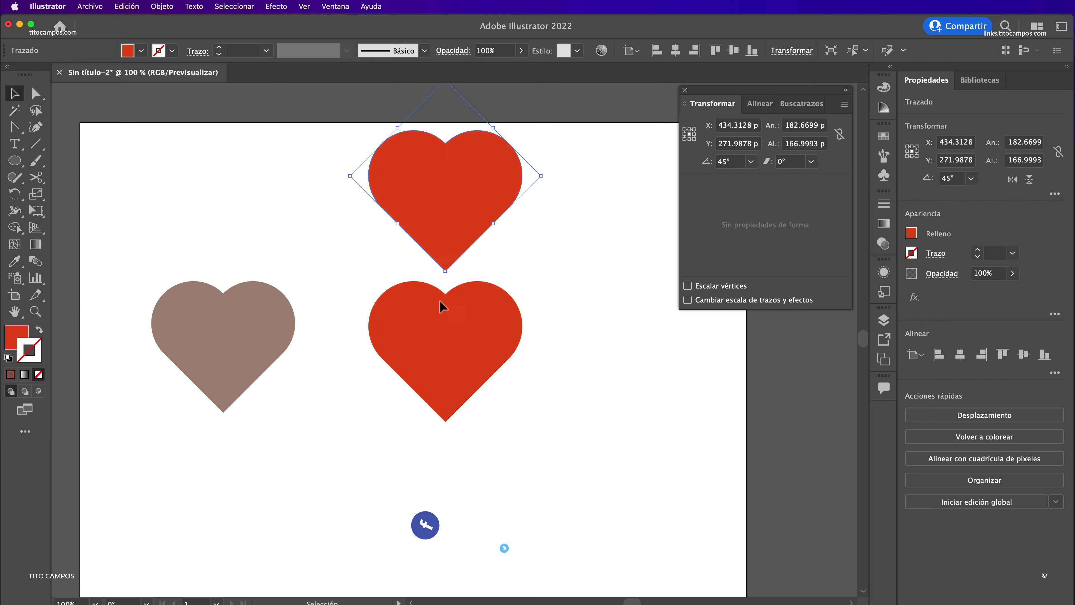
Move both red hearts lower on the page and select them together.
{"action": "mouse_move", "coordinate": [441, 305]}
{"action": "left_mouse_down"}
{"action": "mouse_move", "coordinate": [434, 409]}
{"action": "mouse_move", "coordinate": [456, 411]}
{"action": "left_mouse_up"}
{"action": "left_click", "coordinate": [573, 345]}
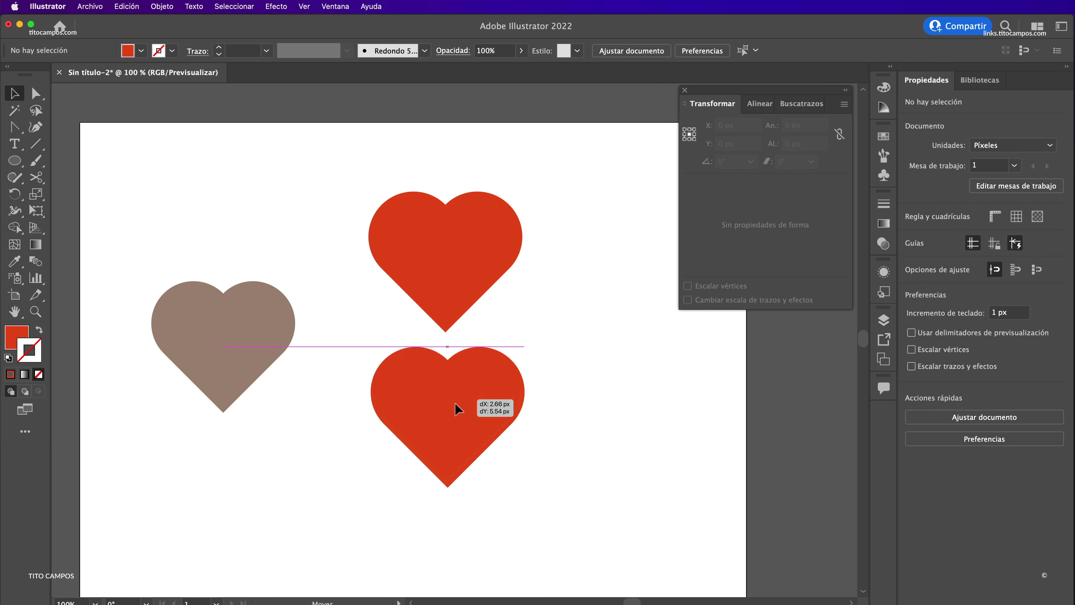
{"action": "left_click", "coordinate": [465, 297], "text": "shift"}
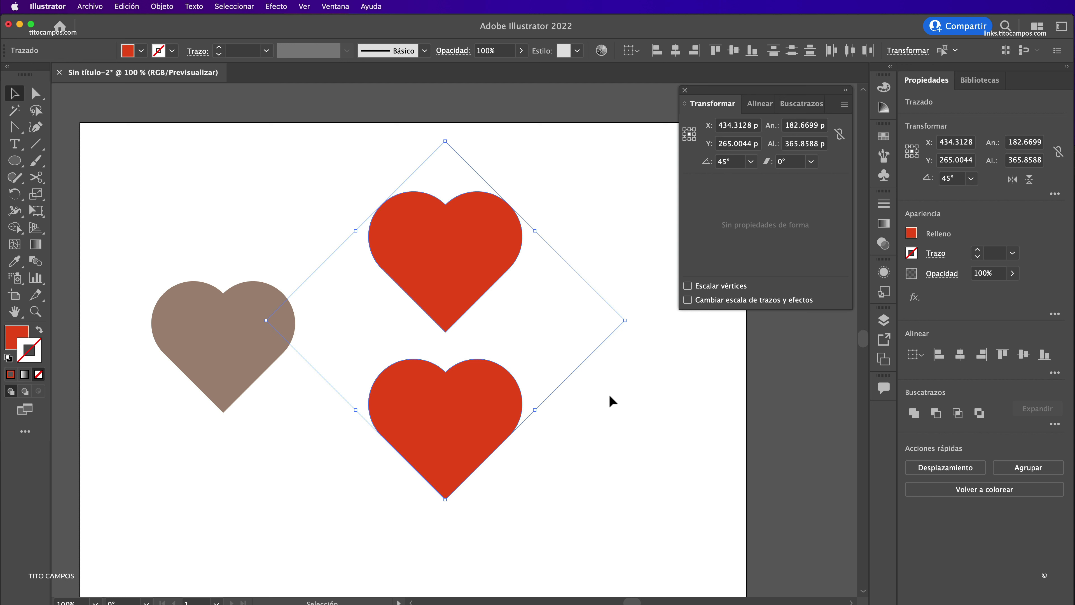
Try converting the bottom red heart to a live shape via Object > Shape.
{"action": "left_click", "coordinate": [465, 356]}
{"action": "left_click", "coordinate": [162, 5]}
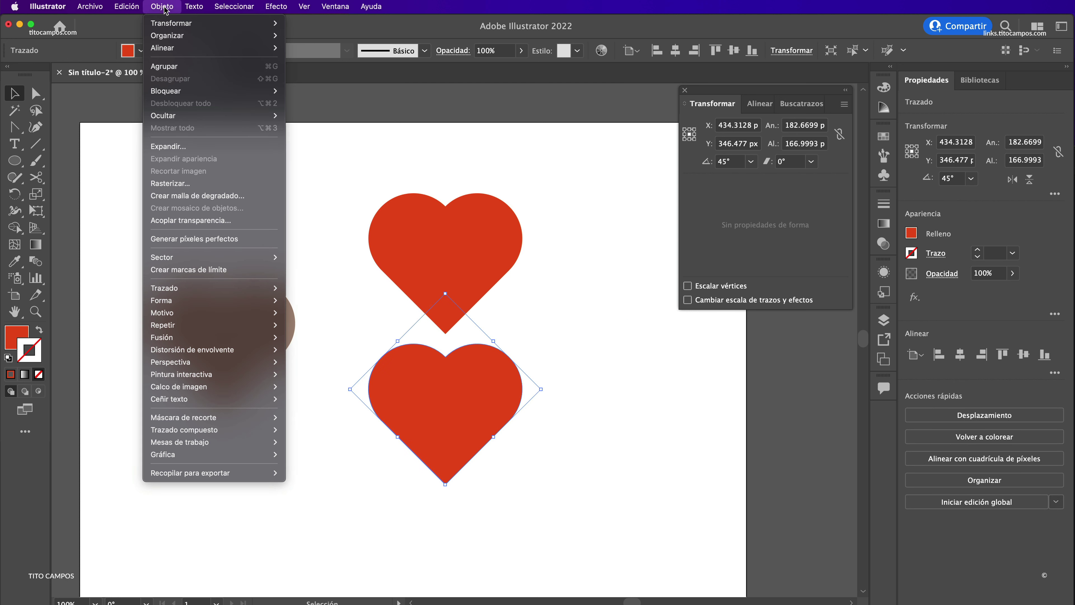
{"action": "mouse_move", "coordinate": [161, 300]}
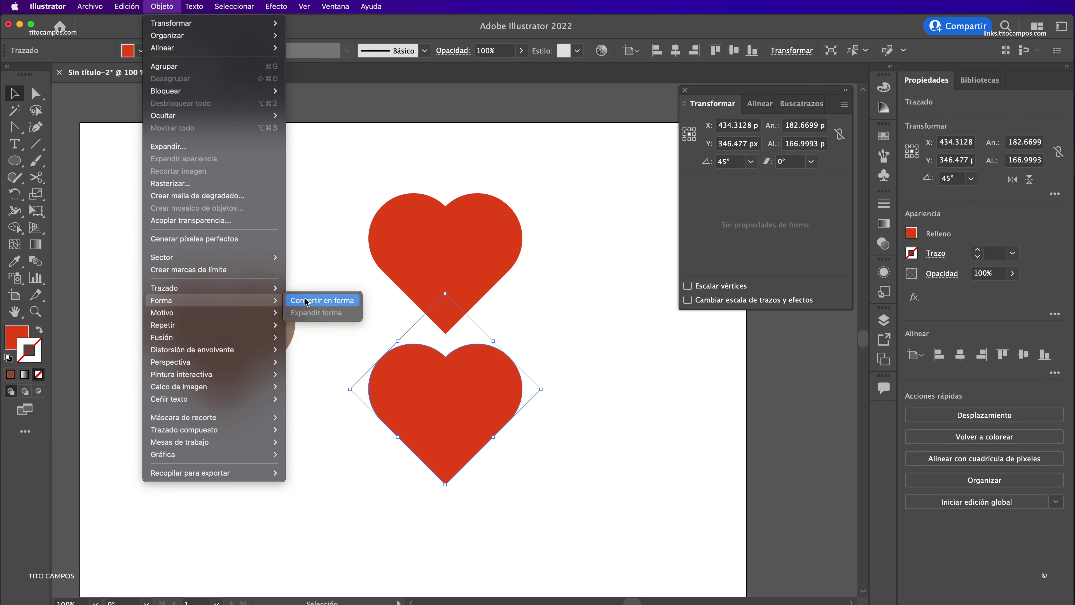
{"action": "left_click", "coordinate": [309, 304]}
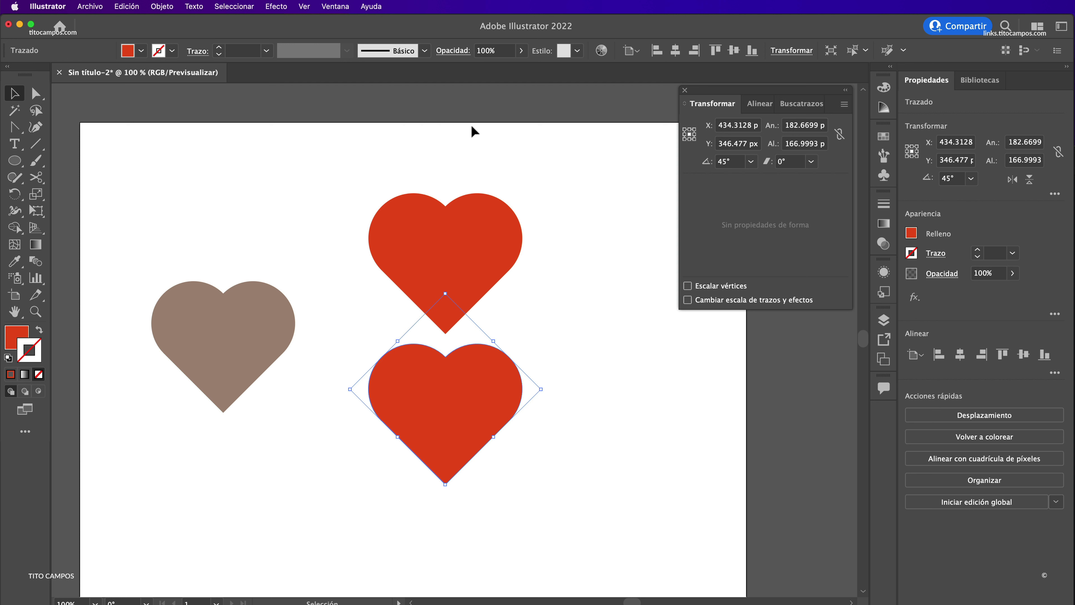
{"action": "left_click", "coordinate": [500, 444]}
{"action": "left_click", "coordinate": [472, 416]}
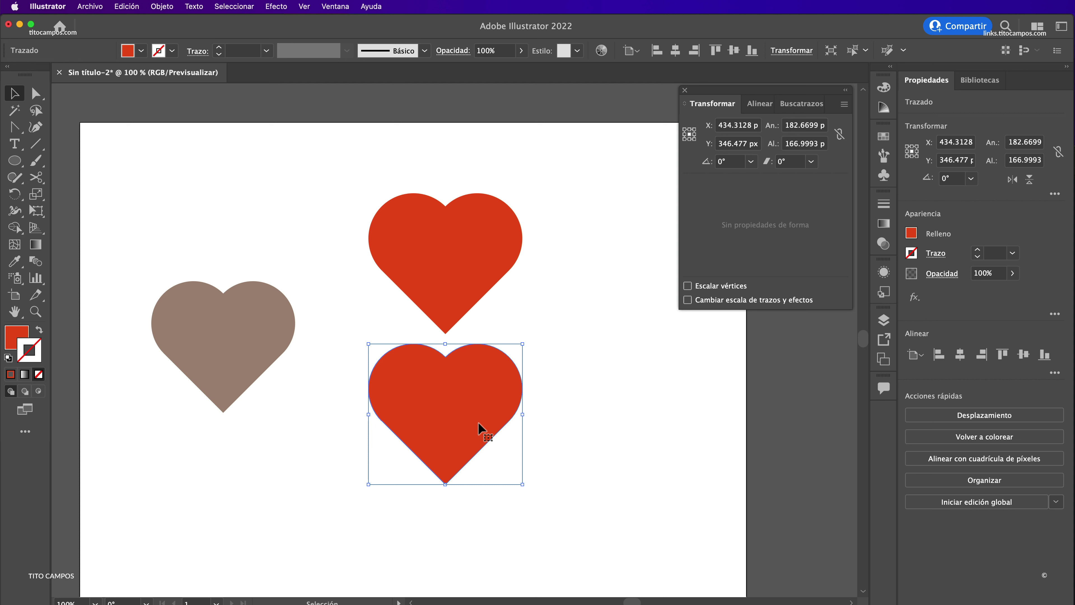
Delete the top red heart and move the remaining one level with the taupe heart.
{"action": "left_click", "coordinate": [441, 305]}
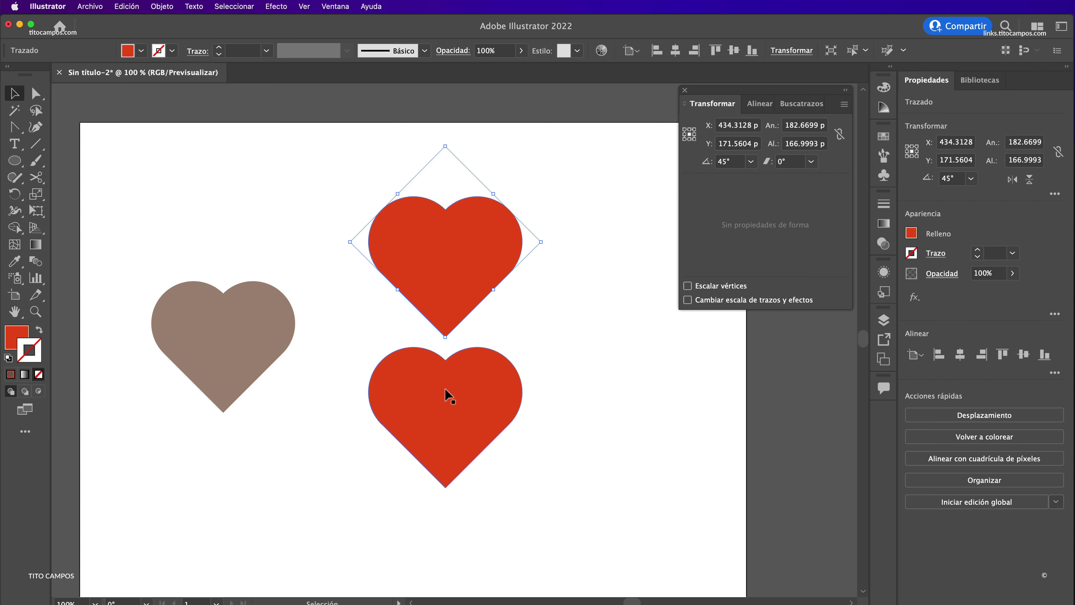
{"action": "left_click", "coordinate": [451, 398]}
{"action": "left_click", "coordinate": [466, 290]}
{"action": "key", "text": "Delete"}
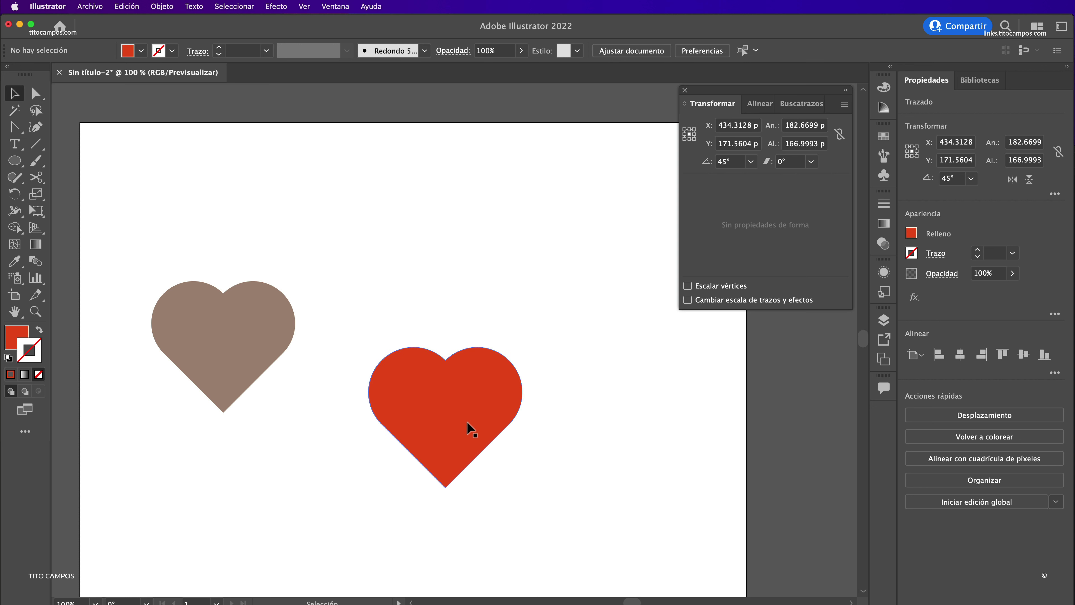
{"action": "left_click_drag", "start_coordinate": [448, 432], "coordinate": [447, 374]}
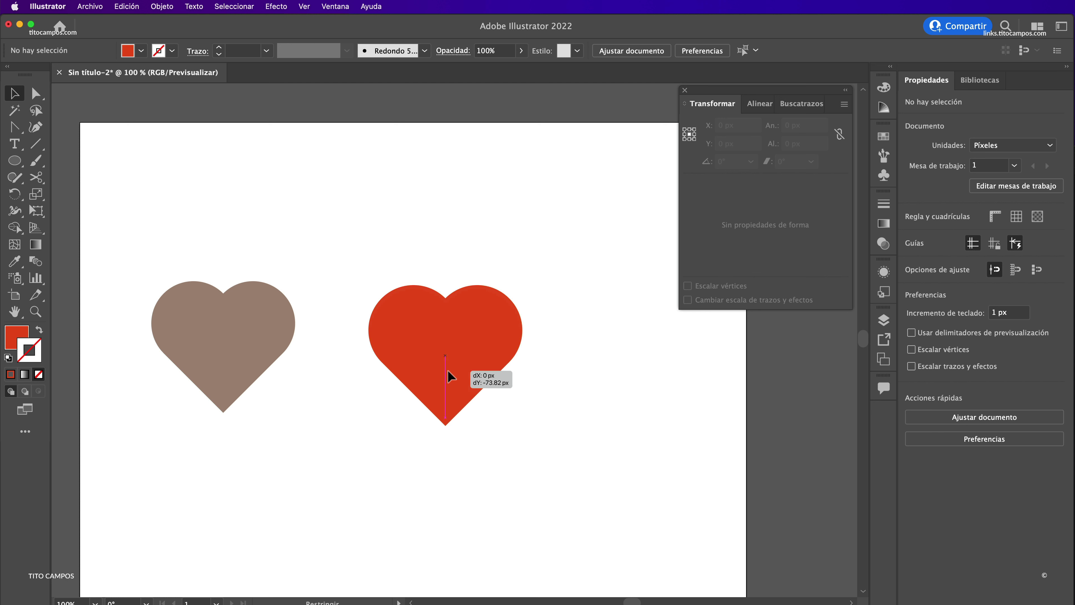
{"action": "left_click_drag", "start_coordinate": [448, 370], "coordinate": [448, 370]}
{"action": "left_click", "coordinate": [637, 422]}
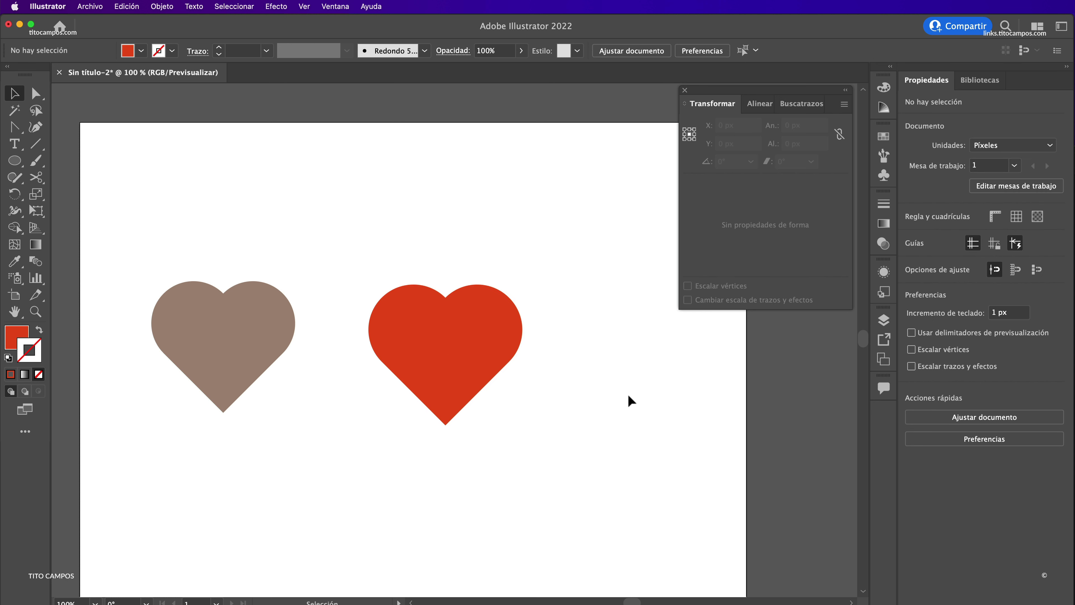
{"action": "left_click_drag", "start_coordinate": [589, 425], "coordinate": [457, 402]}
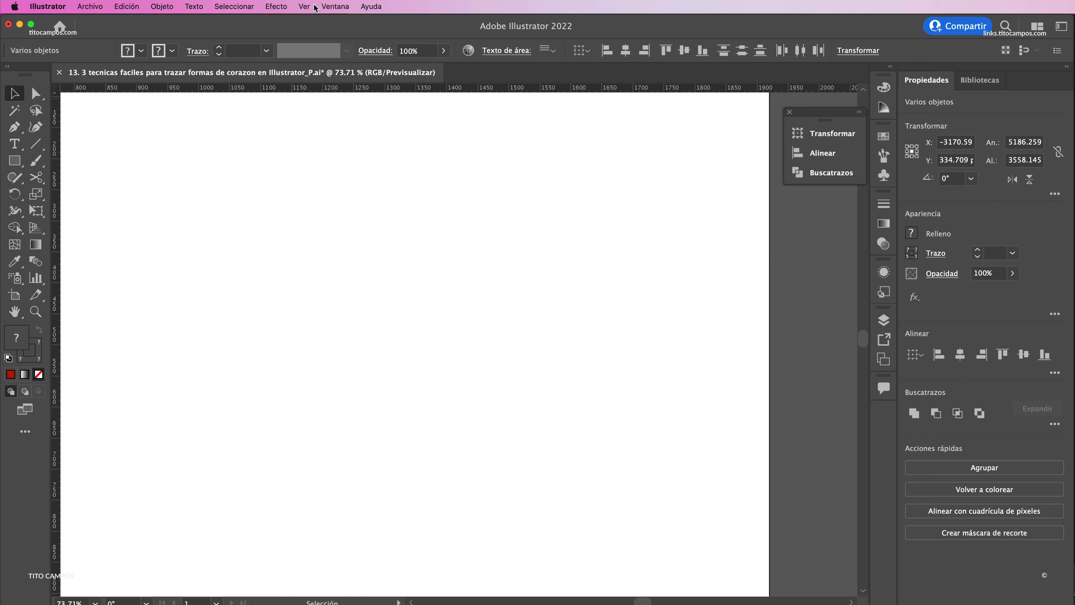
Turn on View > Show Grid and zoom in twice on the gridded canvas.
{"action": "left_click", "coordinate": [306, 7]}
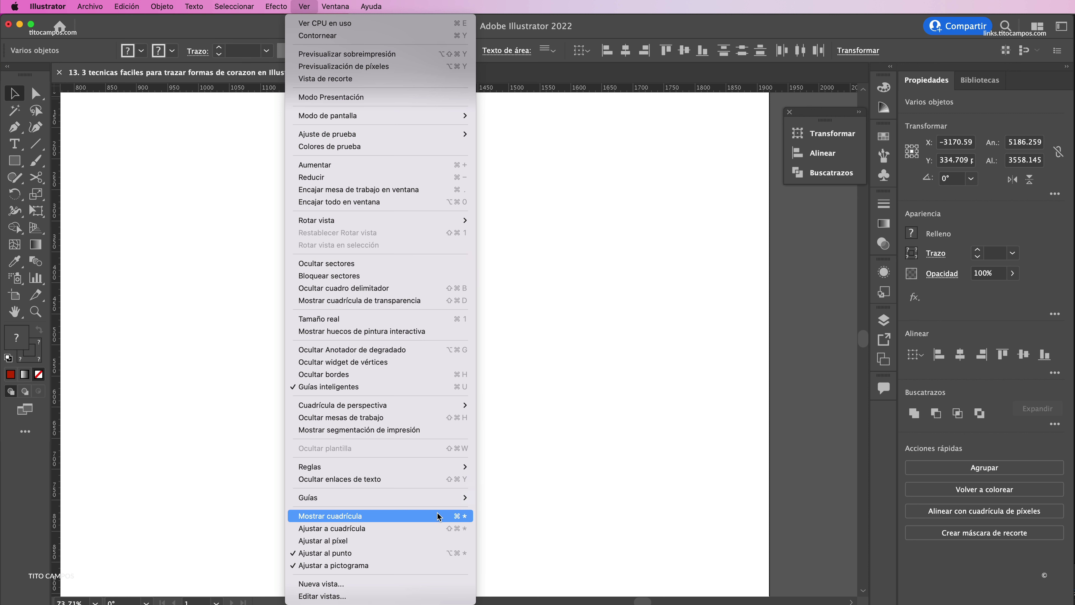
{"action": "left_click", "coordinate": [466, 516]}
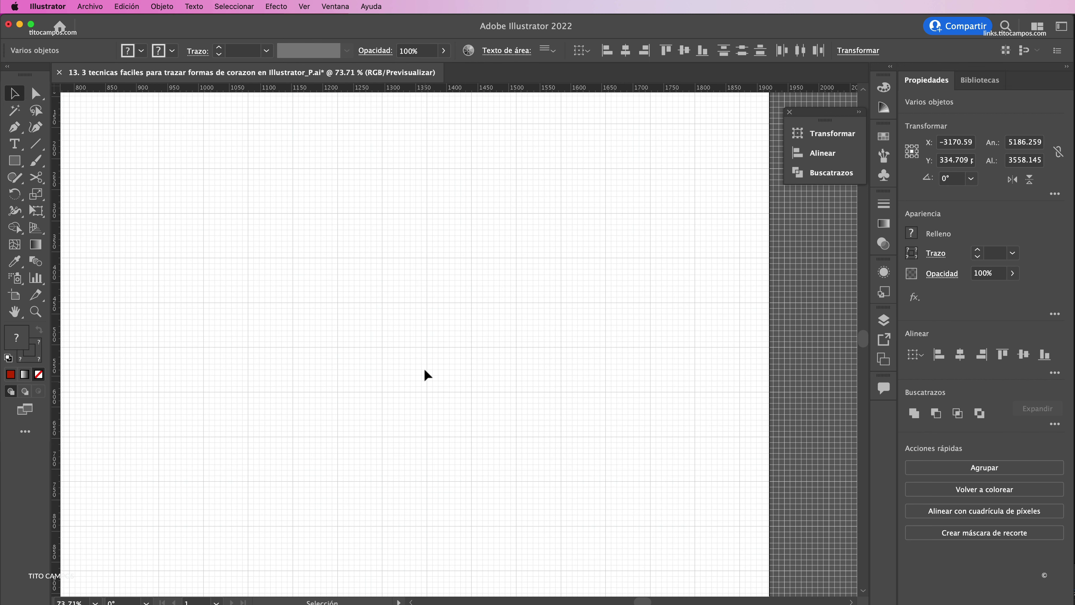
{"action": "key", "text": "z"}
{"action": "left_click_drag", "start_coordinate": [377, 344], "coordinate": [506, 394]}
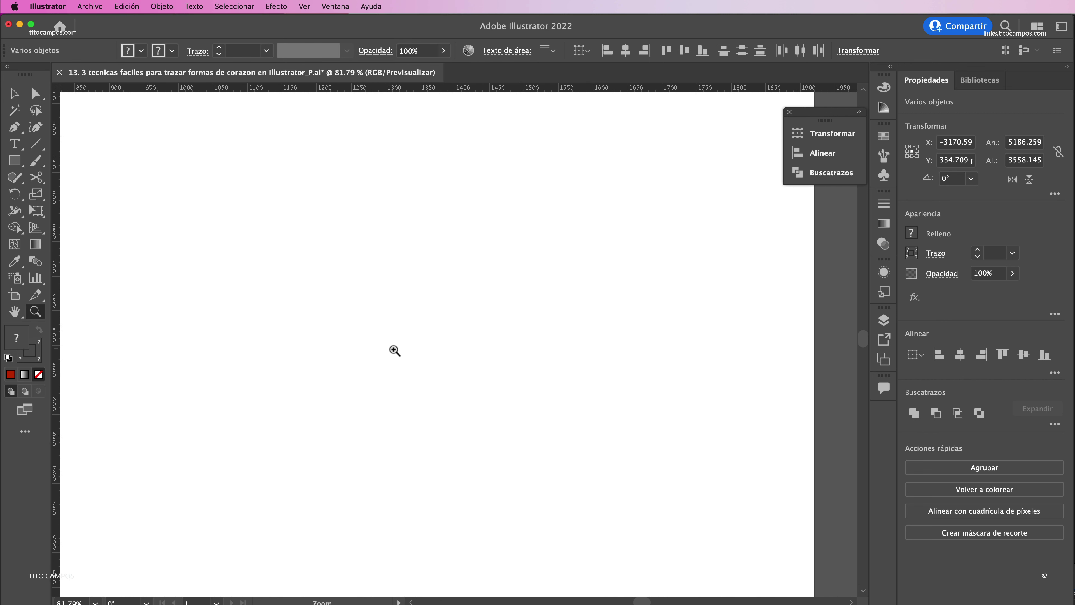
{"action": "left_click_drag", "start_coordinate": [404, 340], "coordinate": [480, 367]}
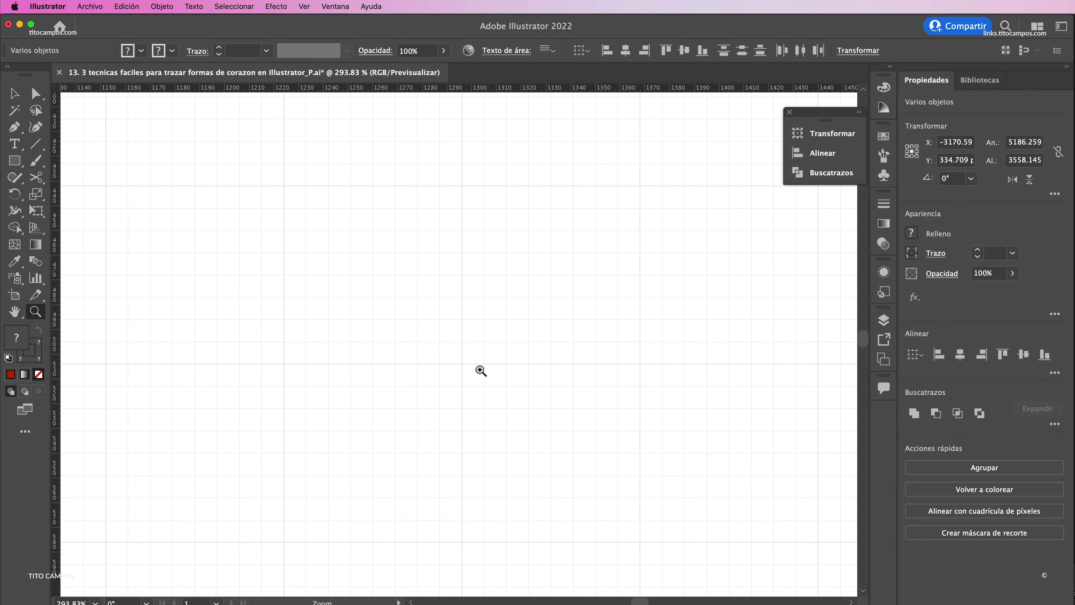
{"action": "key", "text": "v"}
{"action": "left_click_drag", "start_coordinate": [476, 374], "coordinate": [467, 372]}
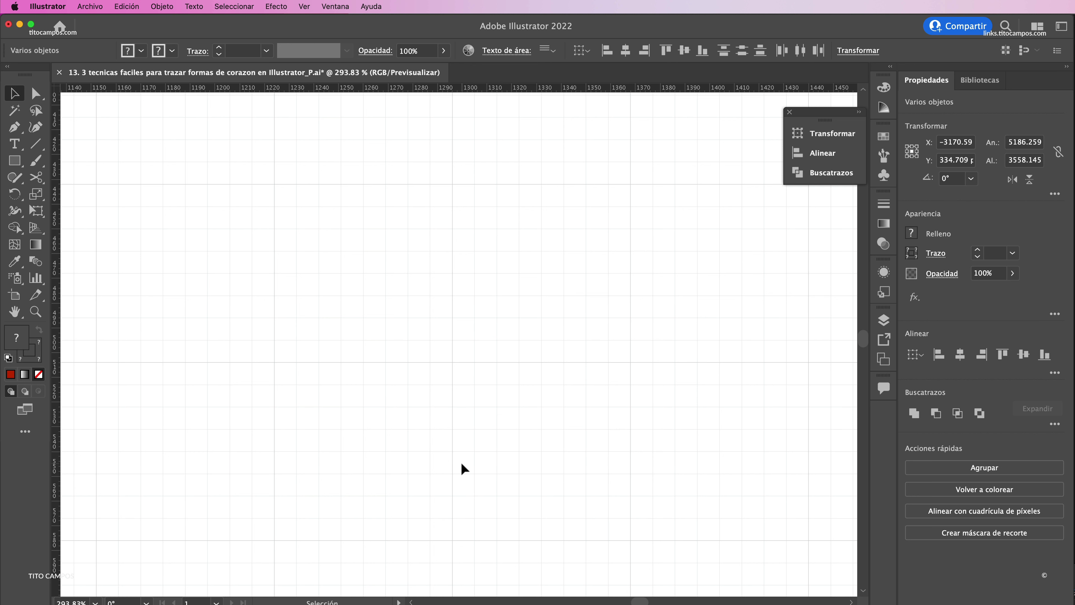
Check the Guides & Grid preferences (gridline every 72 px, 8 subdivisions) and accept them.
{"action": "left_click", "coordinate": [58, 7]}
{"action": "mouse_move", "coordinate": [50, 41]}
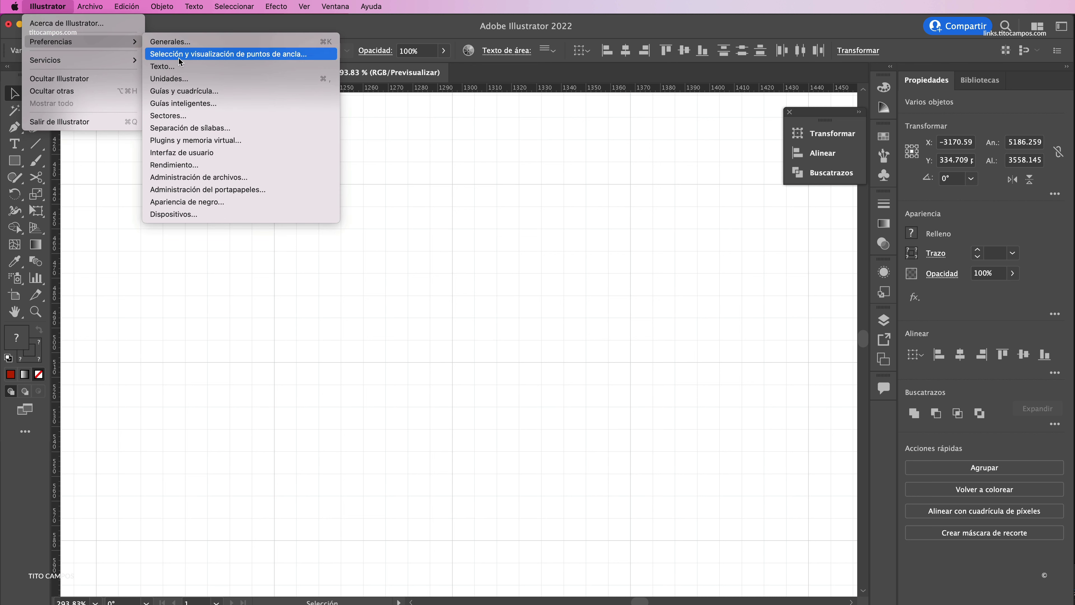
{"action": "left_click", "coordinate": [229, 92]}
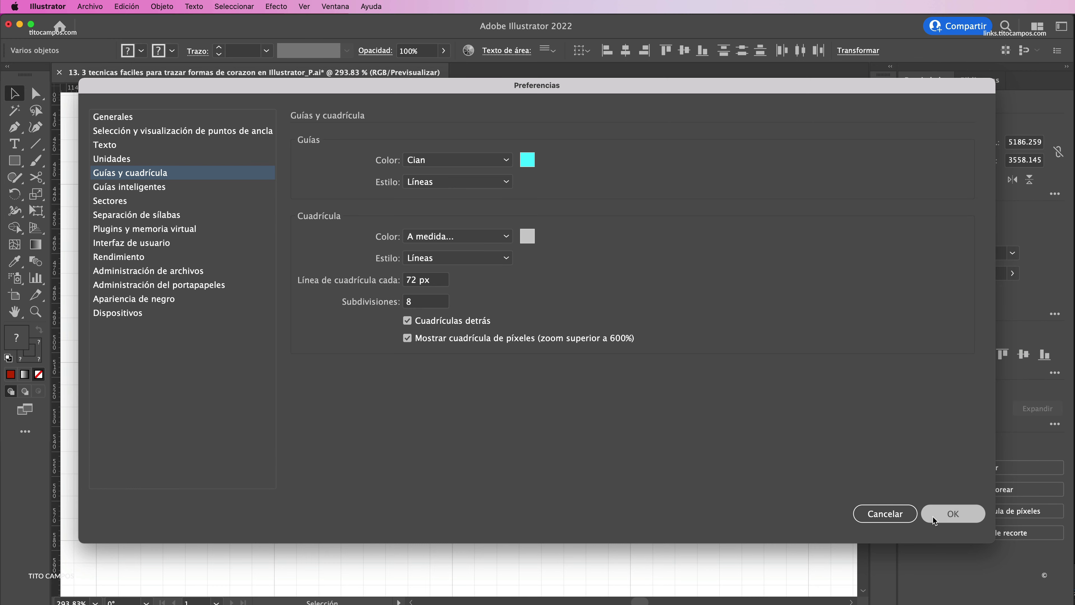
{"action": "left_click", "coordinate": [953, 514]}
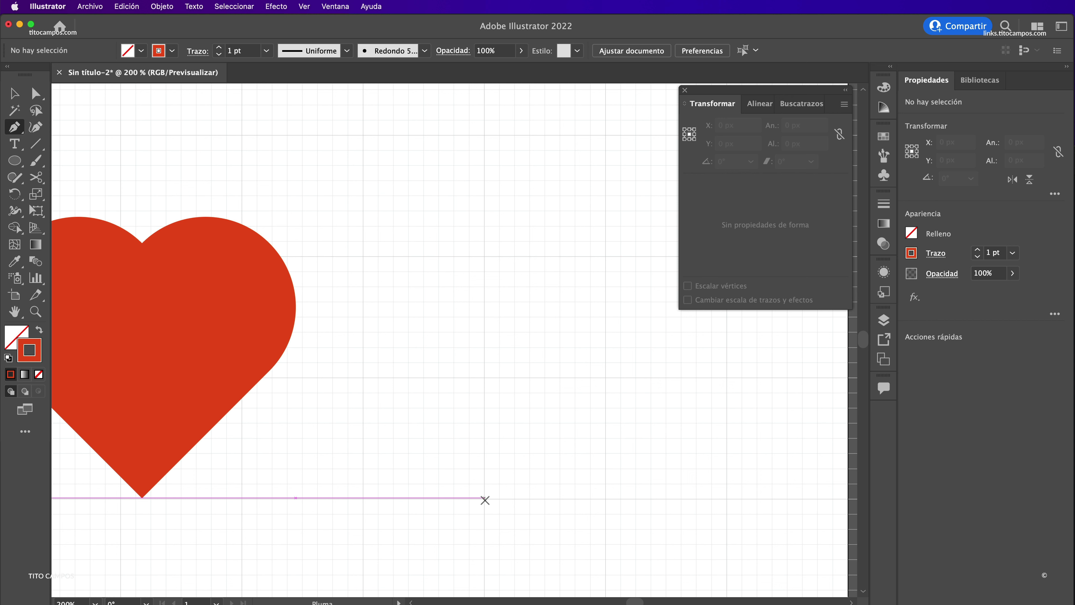
Pen-draw a closed, straight-edged half-heart outline beside the red heart, ending at its start point.
{"action": "left_click", "coordinate": [484, 499]}
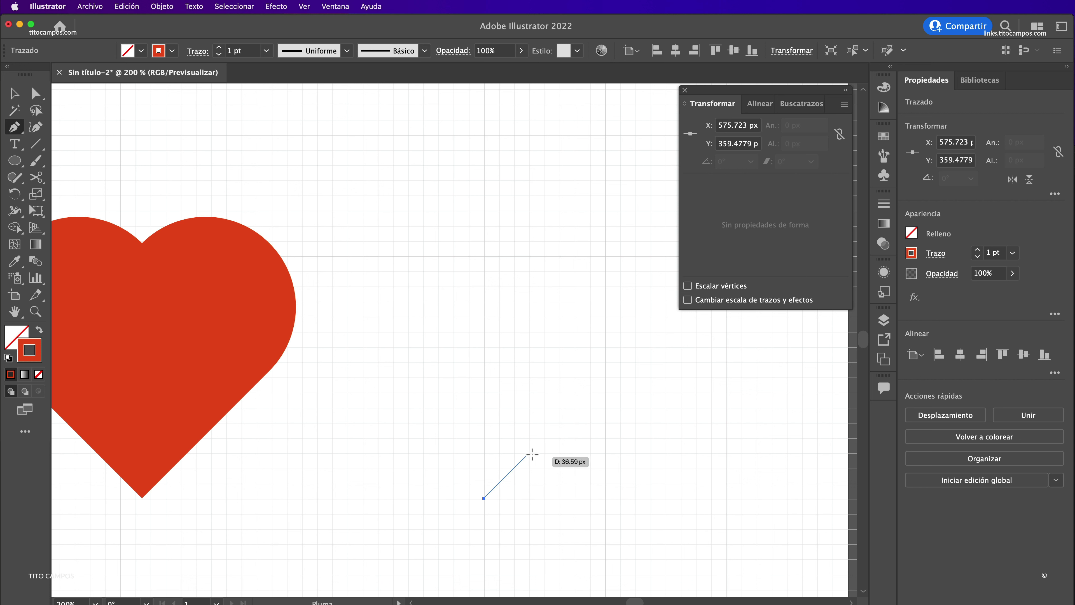
{"action": "left_click", "coordinate": [605, 378]}
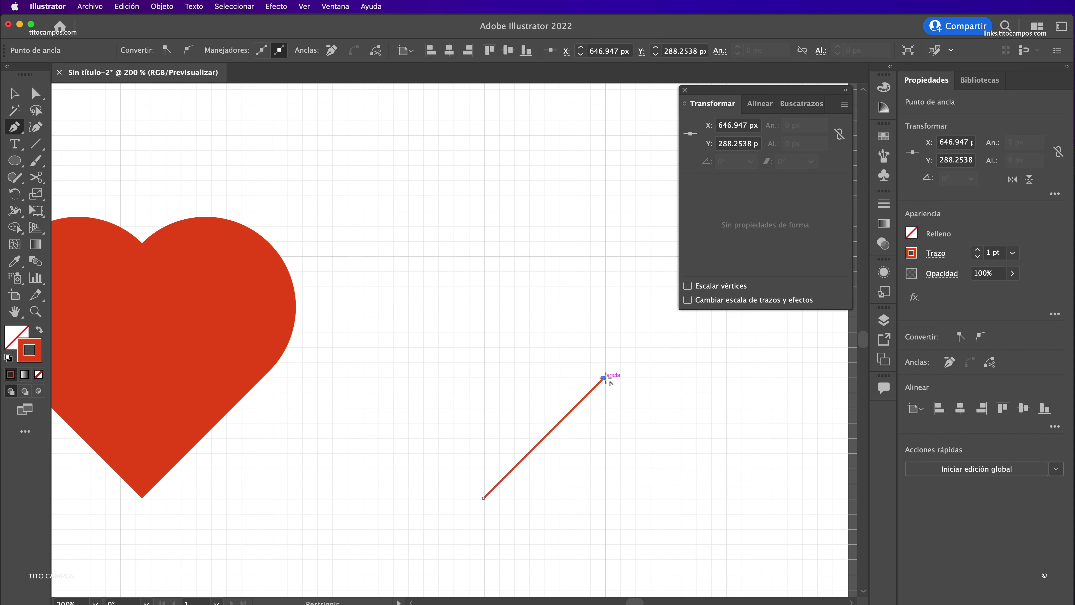
{"action": "left_click_drag", "start_coordinate": [604, 378], "coordinate": [571, 341]}
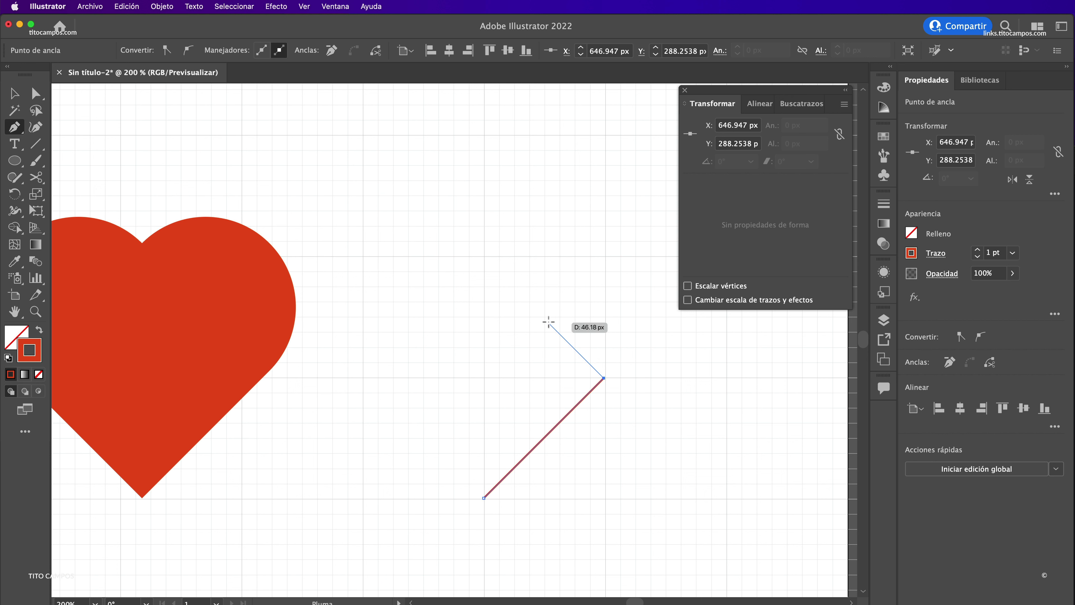
{"action": "left_click_drag", "start_coordinate": [571, 341], "coordinate": [533, 299]}
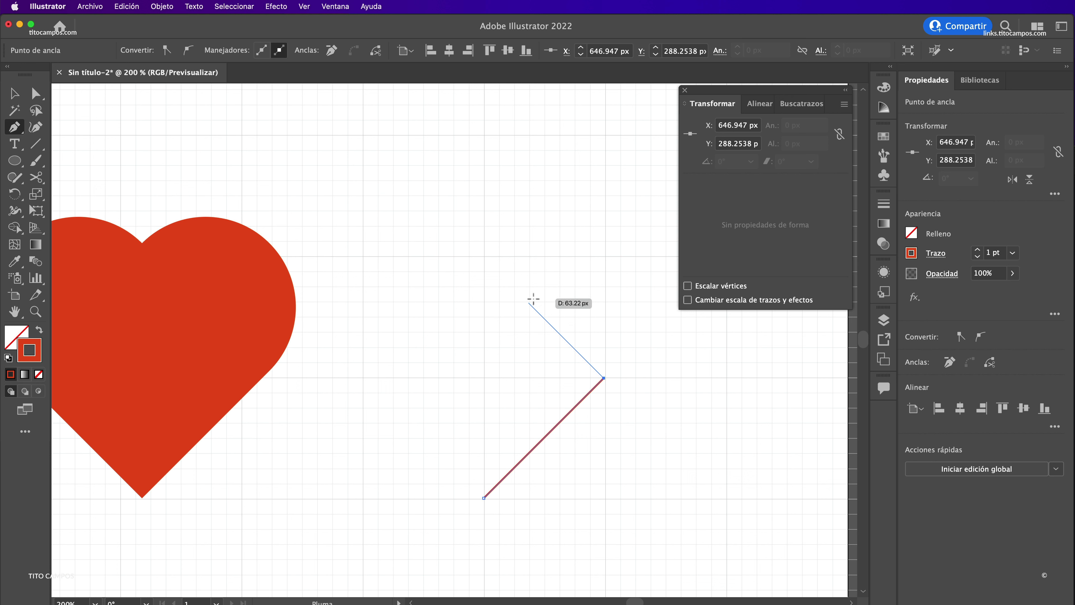
{"action": "mouse_move", "coordinate": [532, 298]}
{"action": "left_mouse_down"}
{"action": "mouse_move", "coordinate": [597, 377]}
{"action": "mouse_move", "coordinate": [551, 312]}
{"action": "mouse_move", "coordinate": [530, 303]}
{"action": "mouse_move", "coordinate": [489, 352]}
{"action": "left_mouse_up"}
{"action": "left_click", "coordinate": [483, 349]}
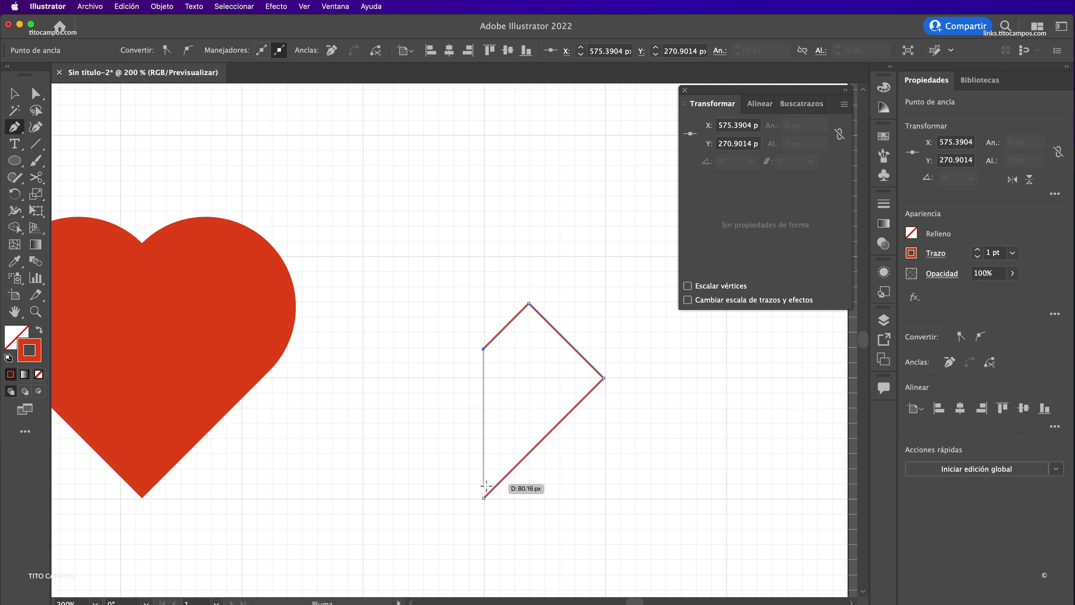
{"action": "left_click", "coordinate": [484, 498]}
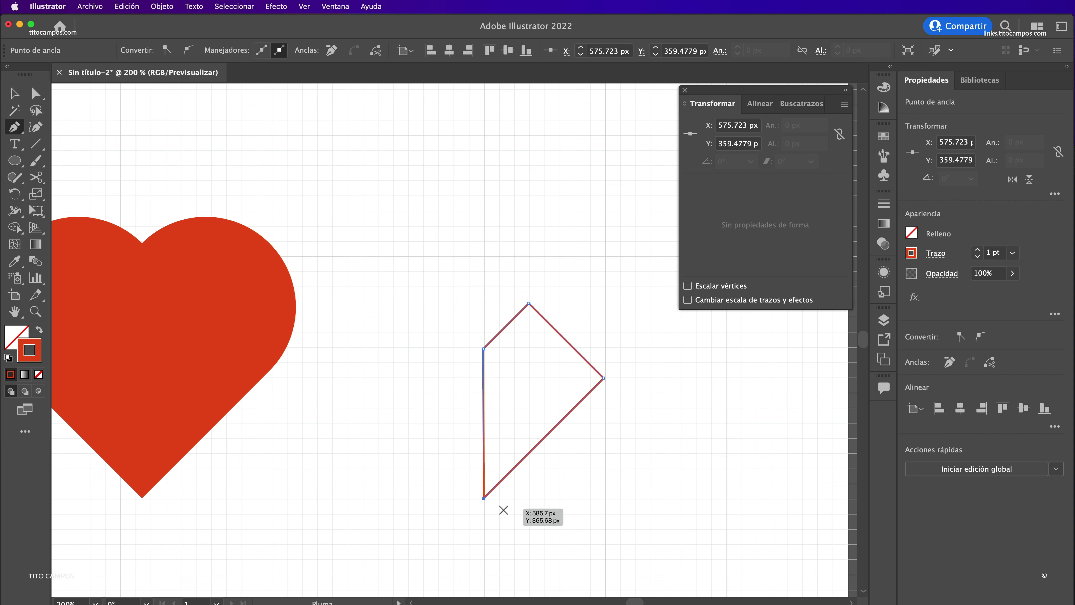
Round the outline's top and right corners to about 31 px with the live-corner widget.
{"action": "key", "text": "v"}
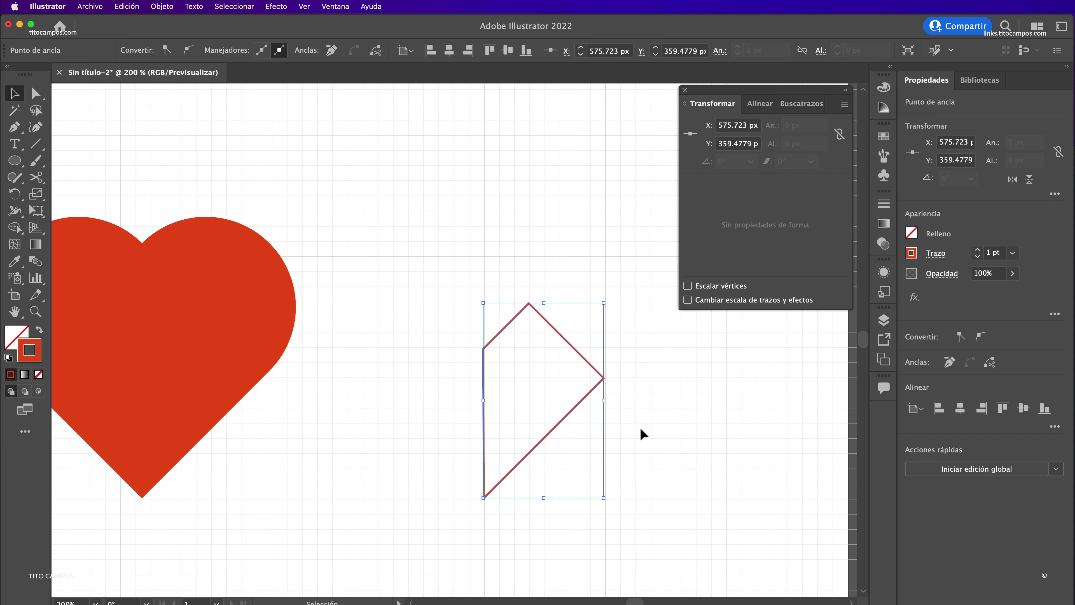
{"action": "key", "text": "a"}
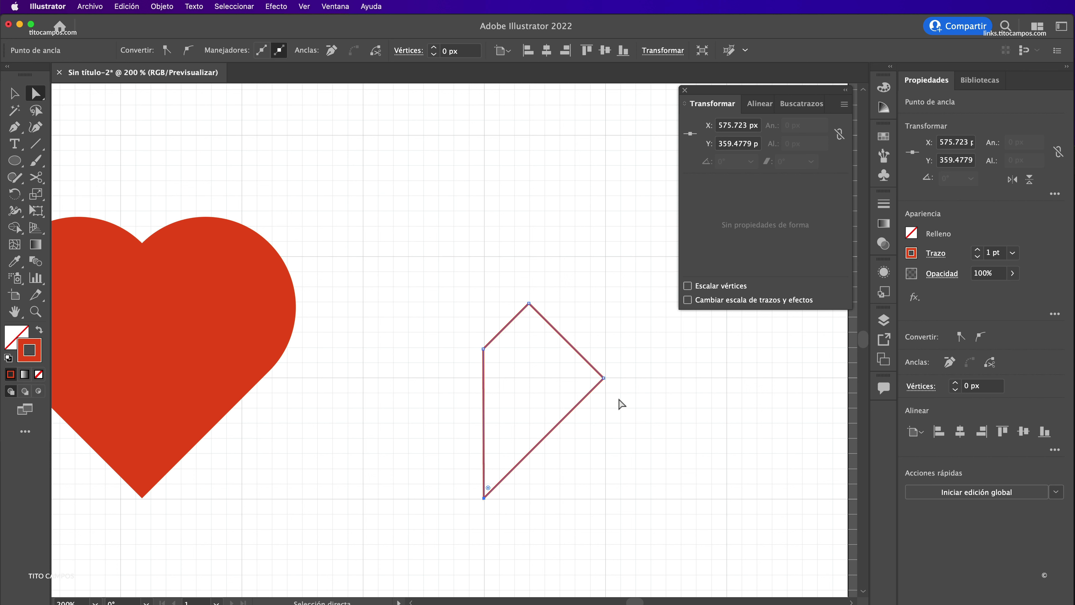
{"action": "left_click", "coordinate": [604, 377]}
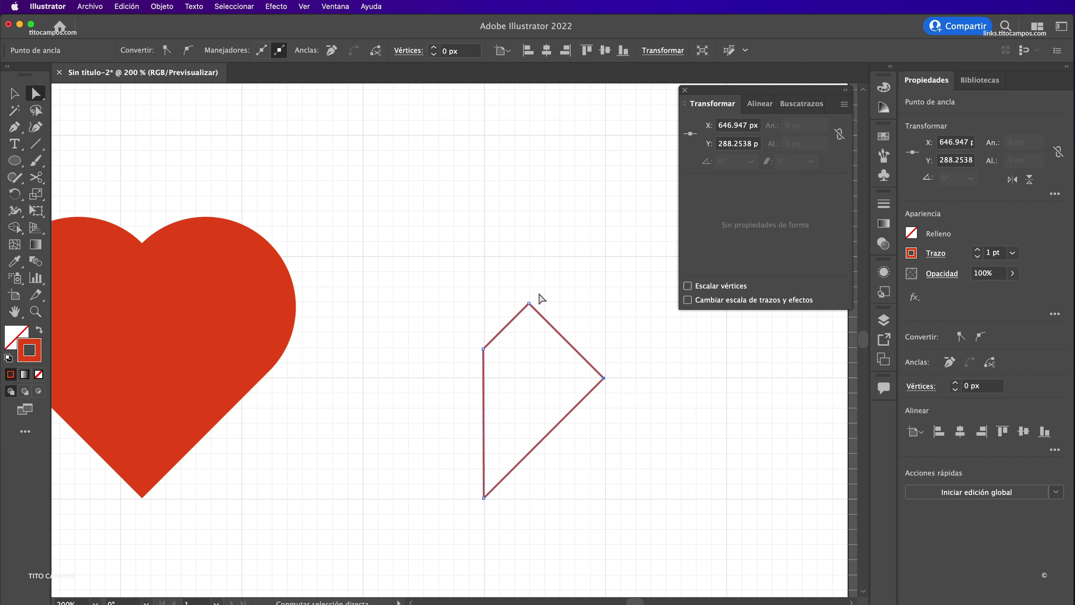
{"action": "left_click_drag", "start_coordinate": [531, 318], "coordinate": [517, 342]}
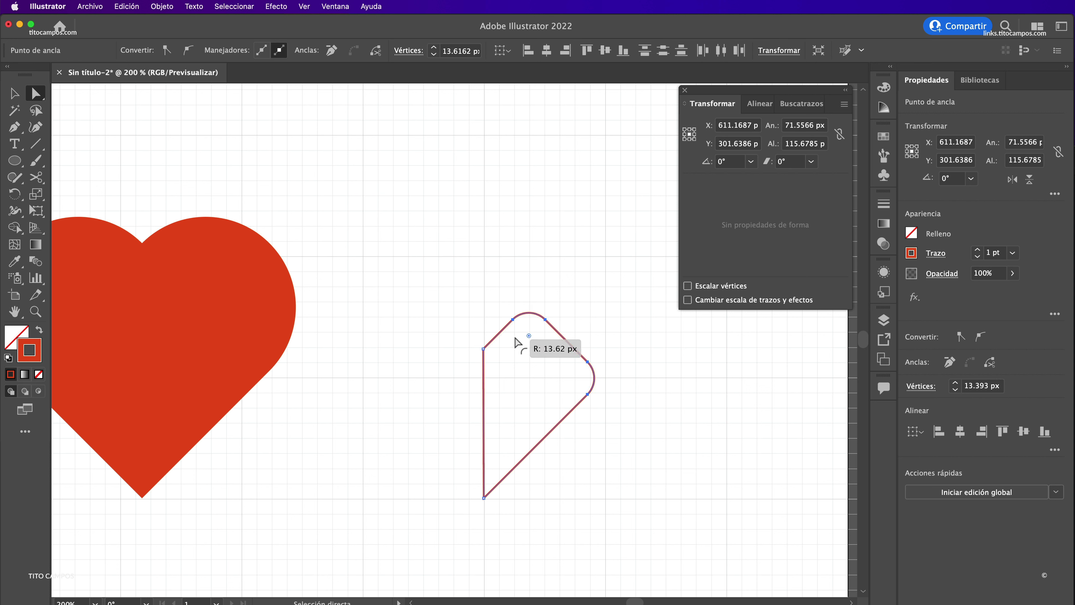
{"action": "left_click_drag", "start_coordinate": [517, 342], "coordinate": [493, 389]}
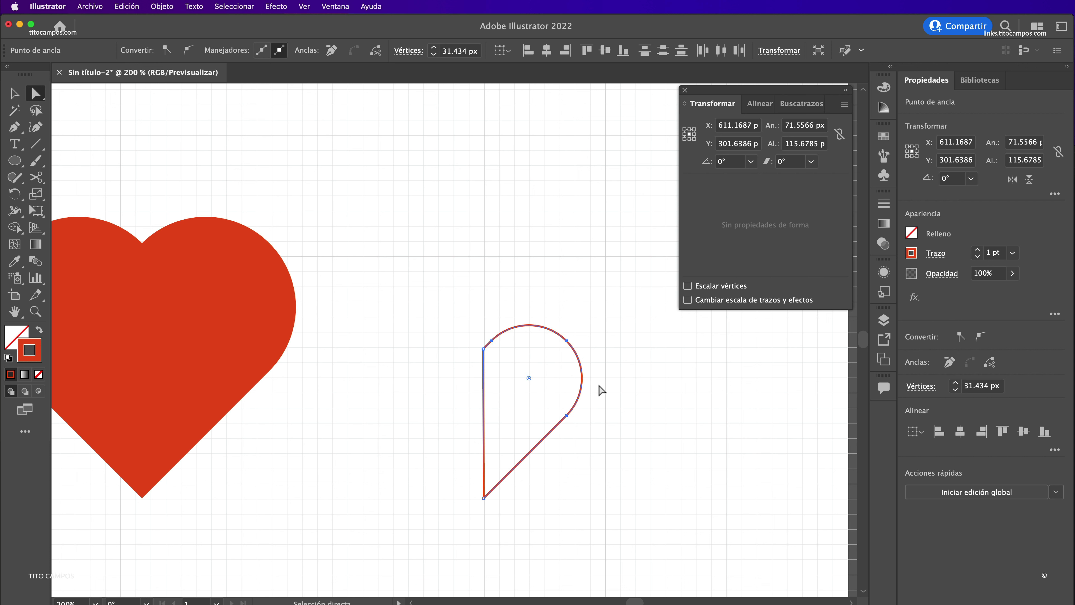
Reselect the half-heart outline and enlarge it to about 88.6 × 155.4 px.
{"action": "left_click", "coordinate": [643, 388]}
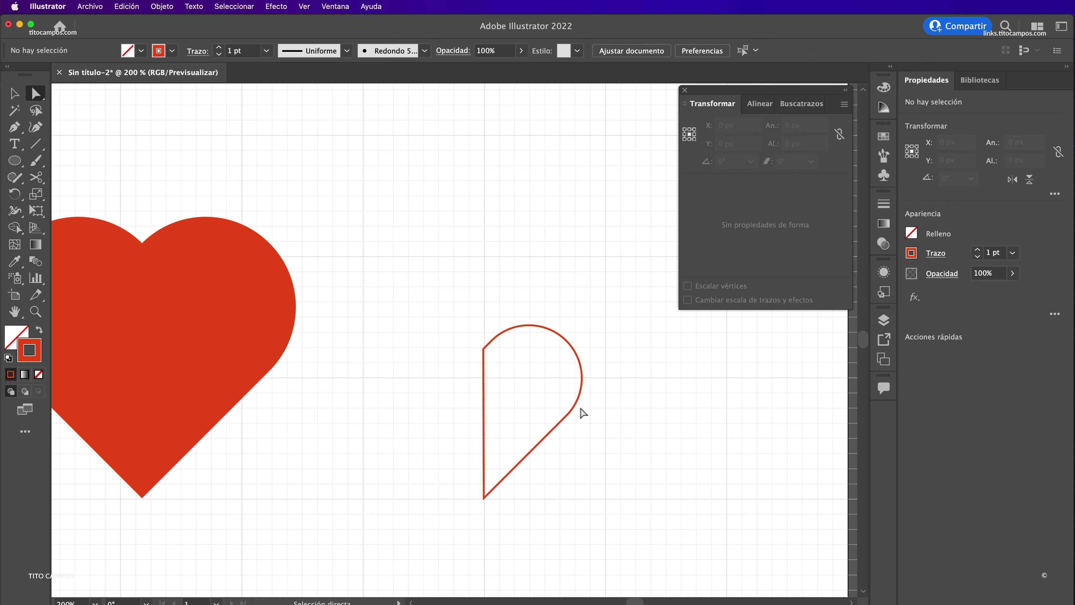
{"action": "key", "text": "c"}
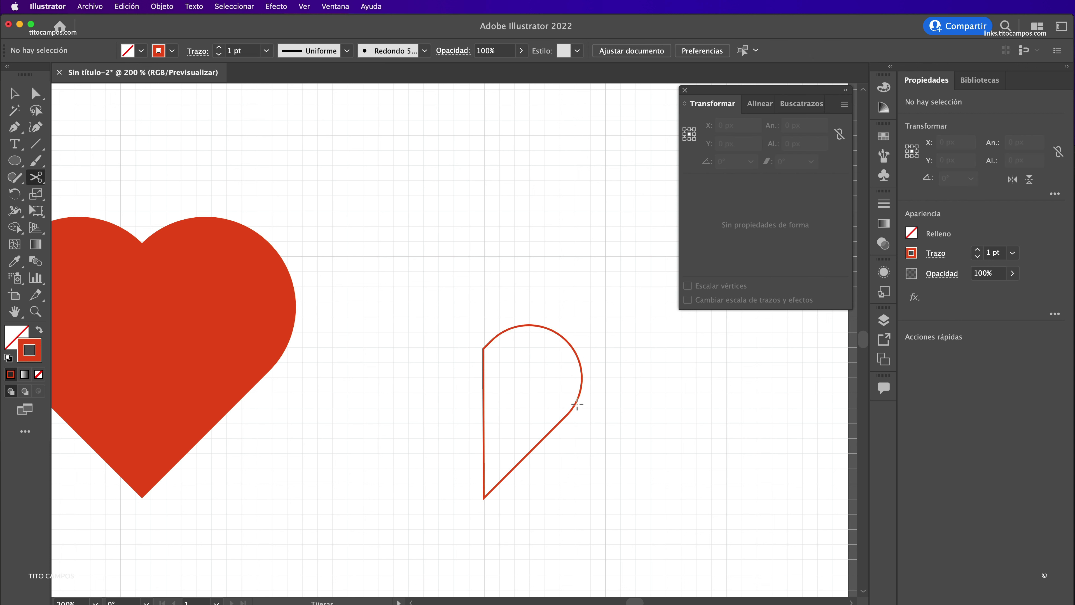
{"action": "key", "text": "v"}
{"action": "left_click", "coordinate": [583, 377]}
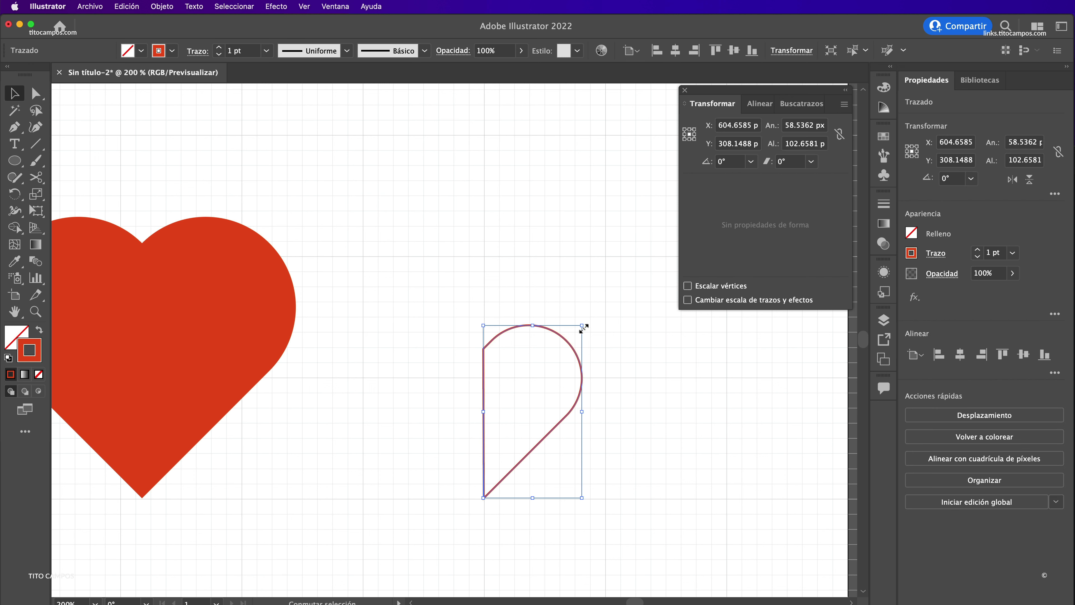
{"action": "left_click_drag", "start_coordinate": [582, 324], "coordinate": [656, 238]}
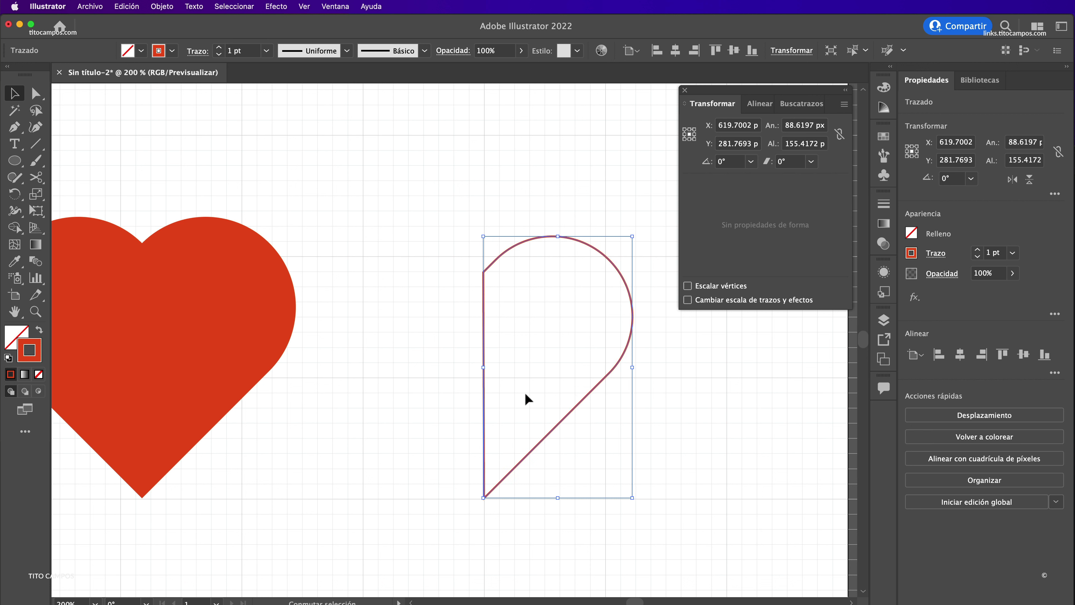
Swap fill and stroke so the half-heart becomes solid red with no outline.
{"action": "key", "text": "shift+x"}
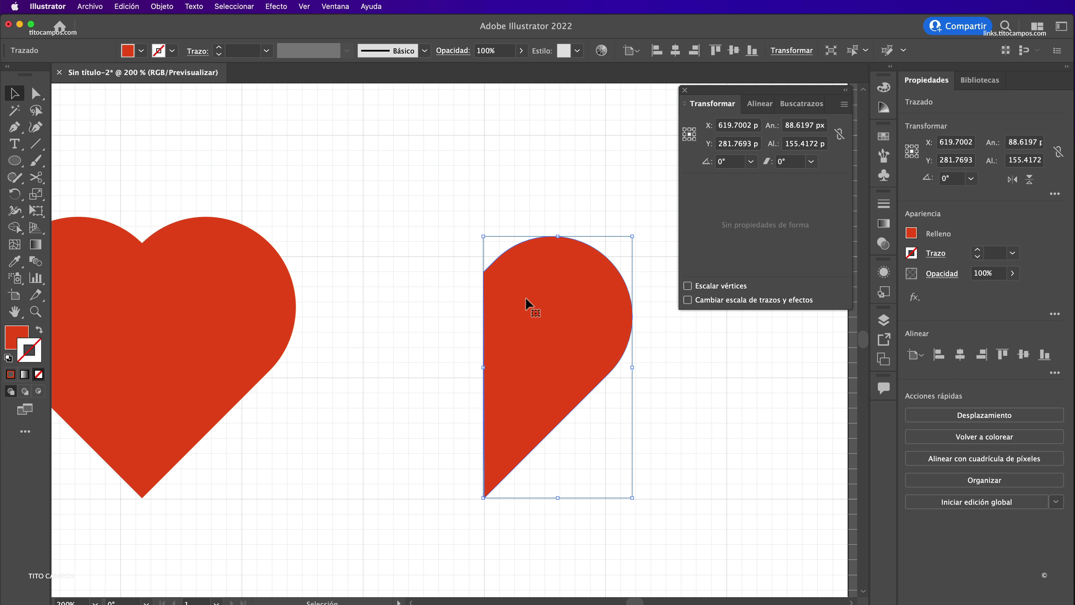
{"action": "left_click_drag", "start_coordinate": [521, 280], "coordinate": [479, 177]}
Make a vertically reflected copy of the half-heart and place it on the left.
{"action": "right_click", "coordinate": [494, 160]}
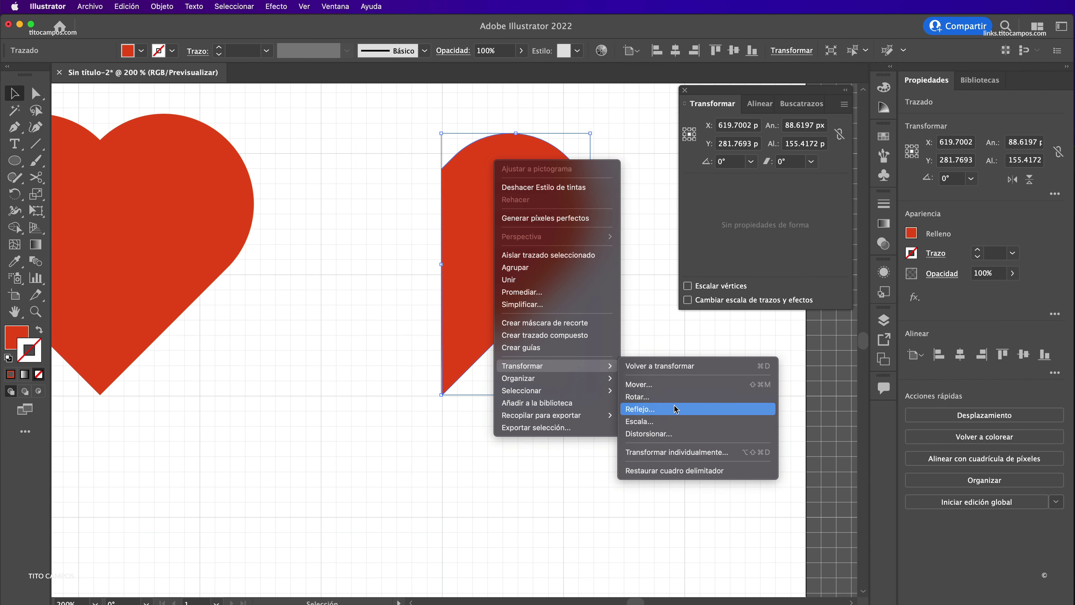
{"action": "mouse_move", "coordinate": [555, 365]}
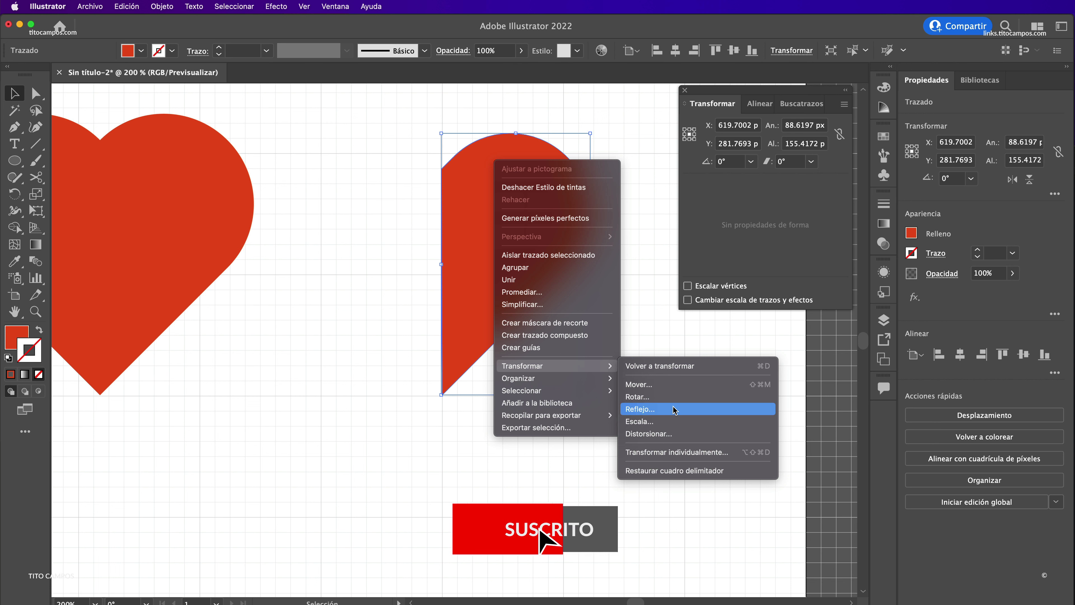
{"action": "left_click", "coordinate": [673, 409]}
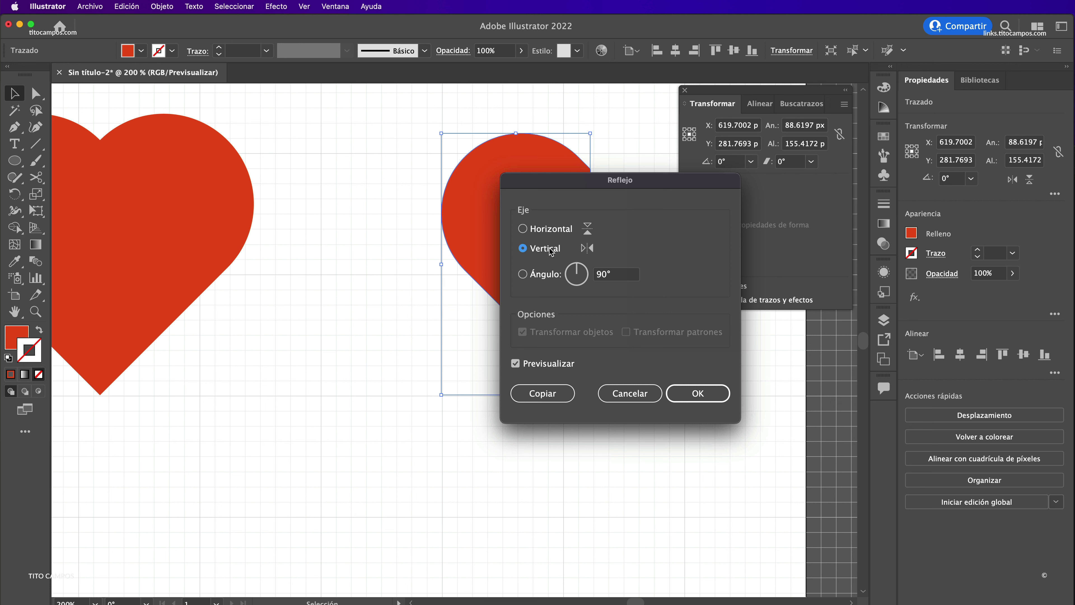
{"action": "left_click", "coordinate": [543, 393]}
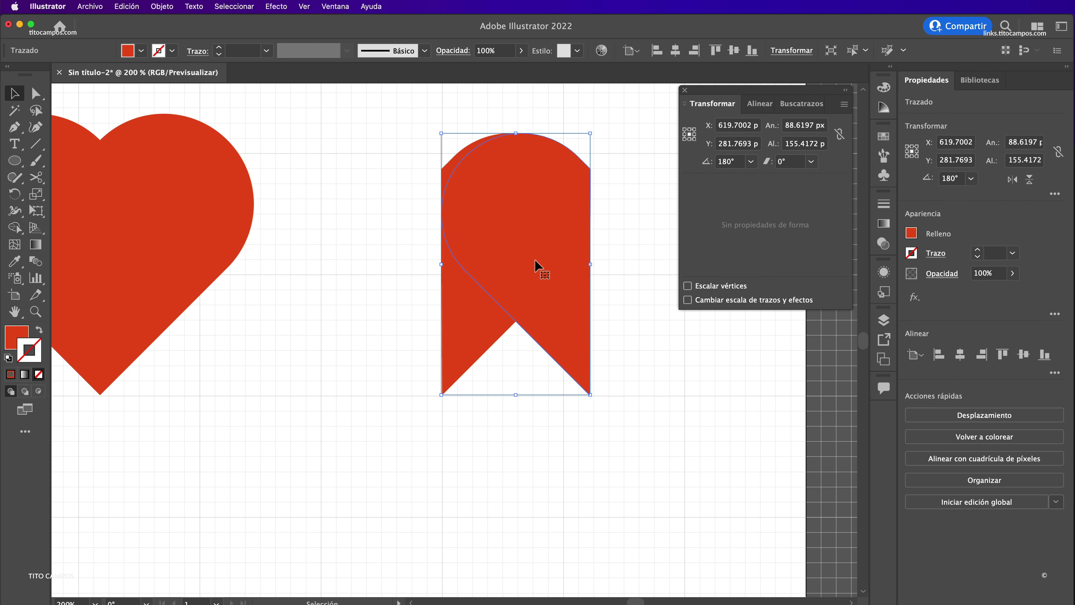
{"action": "left_click_drag", "start_coordinate": [539, 265], "coordinate": [399, 277]}
Align the two halves' bottom tips so they meet, then zoom out to all three hearts.
{"action": "key", "text": "z"}
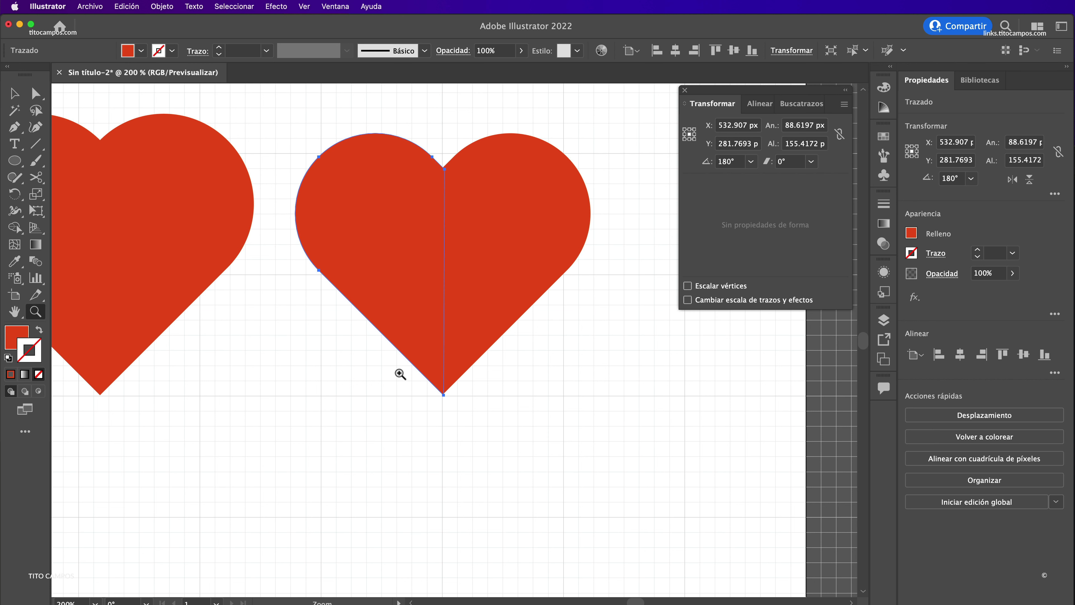
{"action": "left_click_drag", "start_coordinate": [401, 372], "coordinate": [523, 418]}
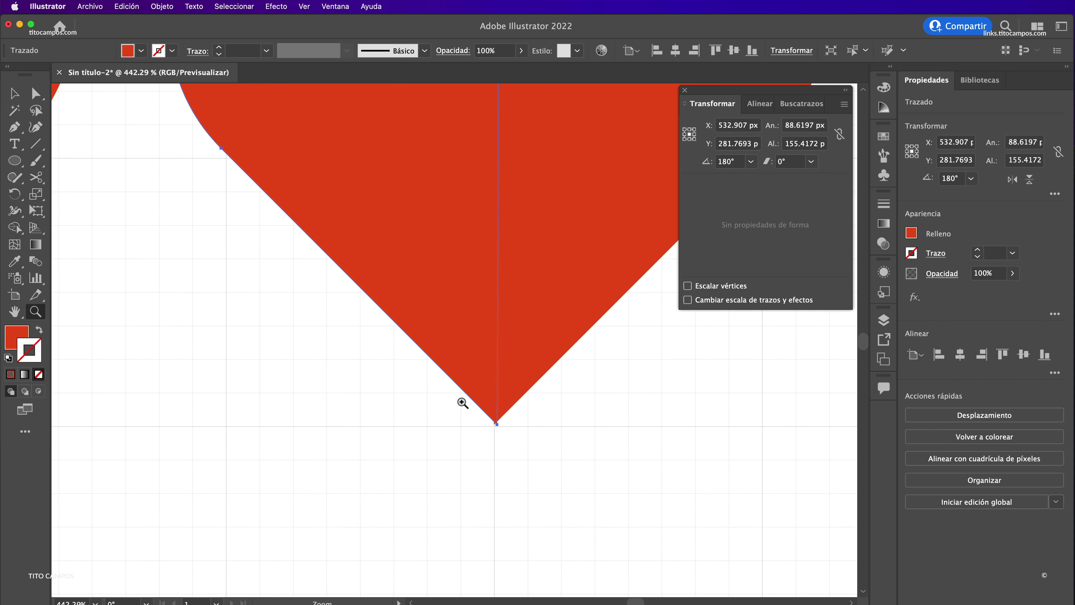
{"action": "left_click_drag", "start_coordinate": [461, 401], "coordinate": [674, 495]}
{"action": "key", "text": "v"}
{"action": "left_click_drag", "start_coordinate": [586, 420], "coordinate": [574, 417]}
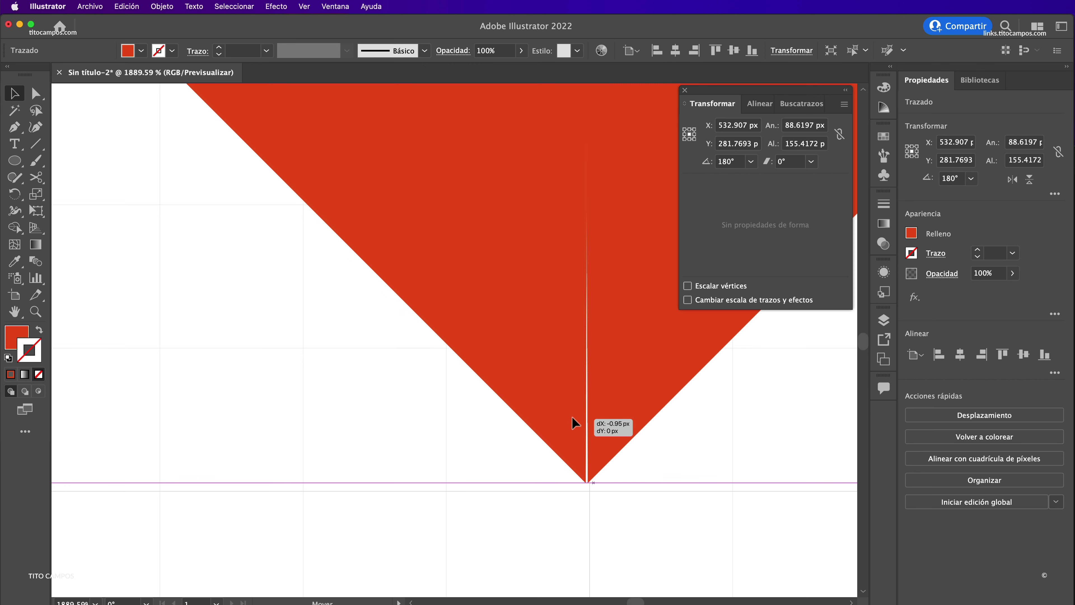
{"action": "left_click", "coordinate": [529, 416], "text": "alt"}
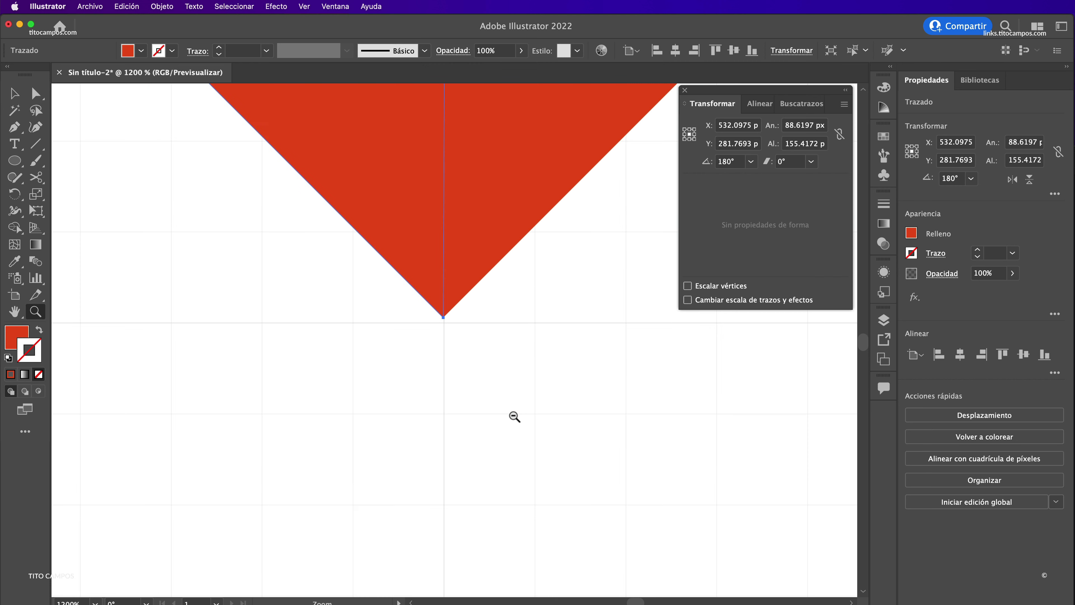
{"action": "left_click", "coordinate": [511, 408], "text": "alt"}
{"action": "left_click", "coordinate": [494, 355], "text": "alt"}
{"action": "left_click", "coordinate": [489, 328], "text": "alt"}
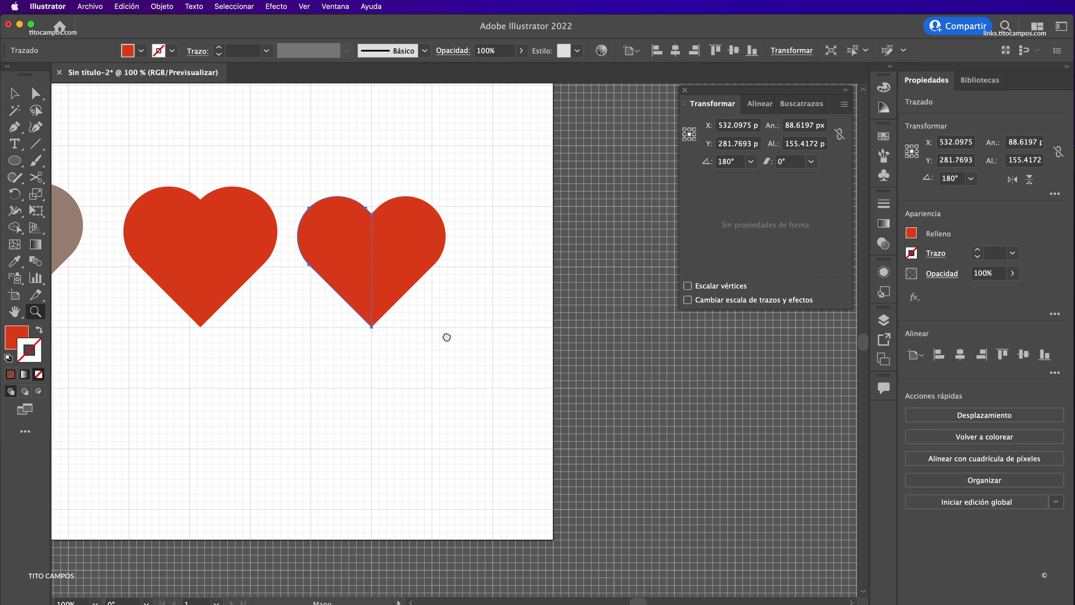
{"action": "key", "text": "v"}
{"action": "scroll", "coordinate": [496, 401], "scroll_direction": "up", "scroll_amount": 5}
Unite the two halves into one heart and move it further right.
{"action": "left_click", "coordinate": [540, 440]}
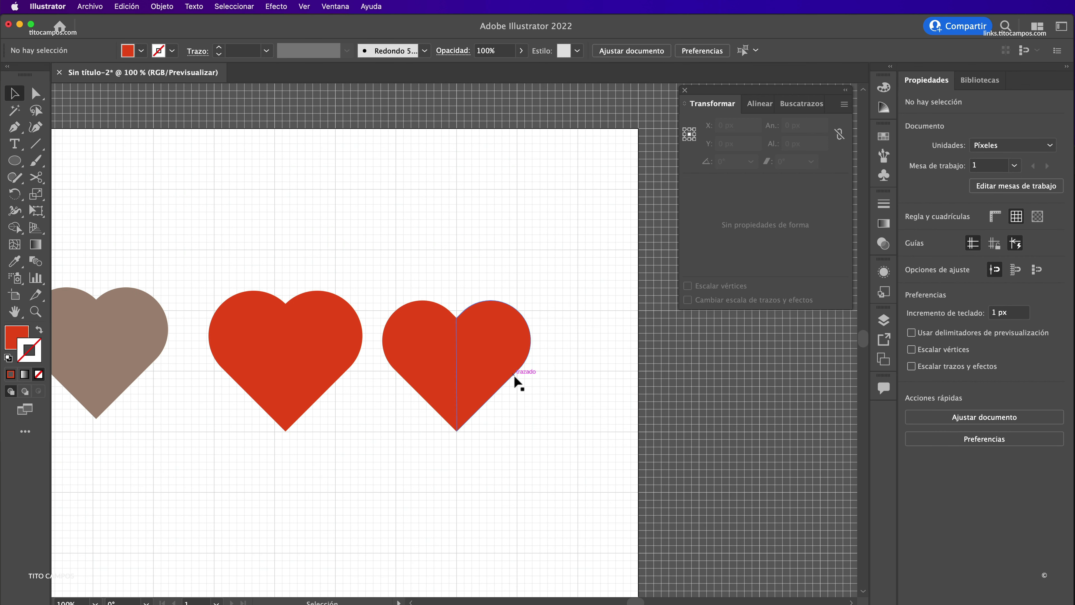
{"action": "scroll", "coordinate": [516, 377], "scroll_direction": "left", "scroll_amount": 3}
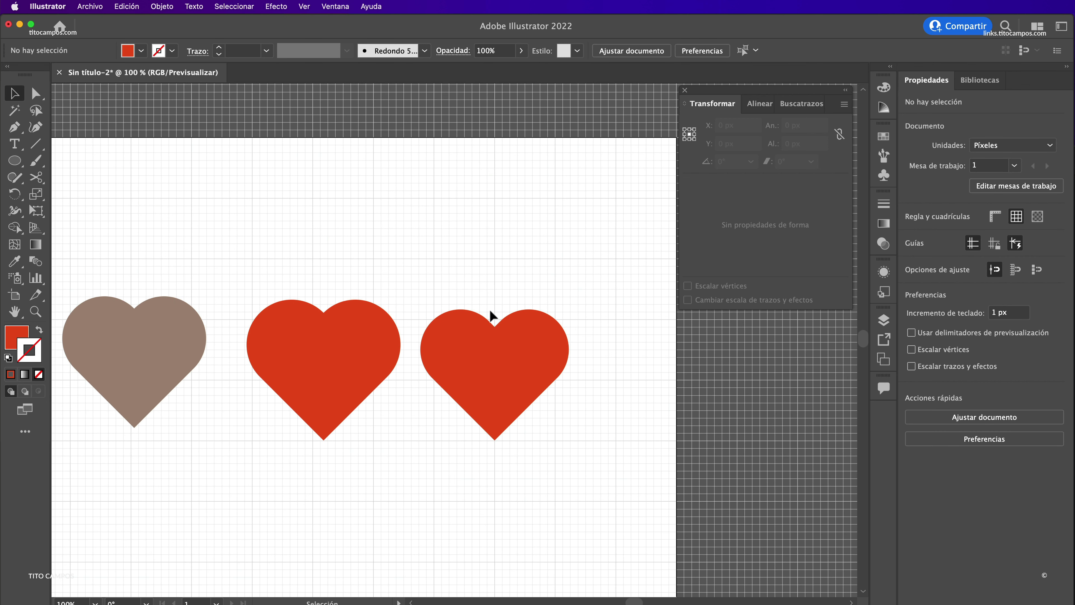
{"action": "left_click", "coordinate": [497, 379]}
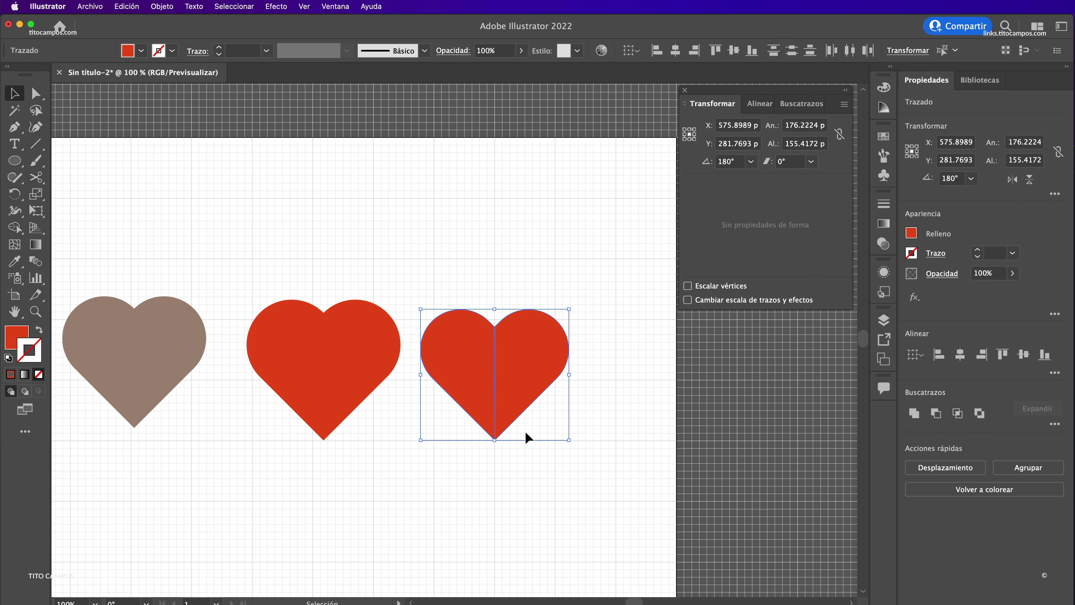
{"action": "key", "text": "super+j"}
{"action": "left_click", "coordinate": [590, 383]}
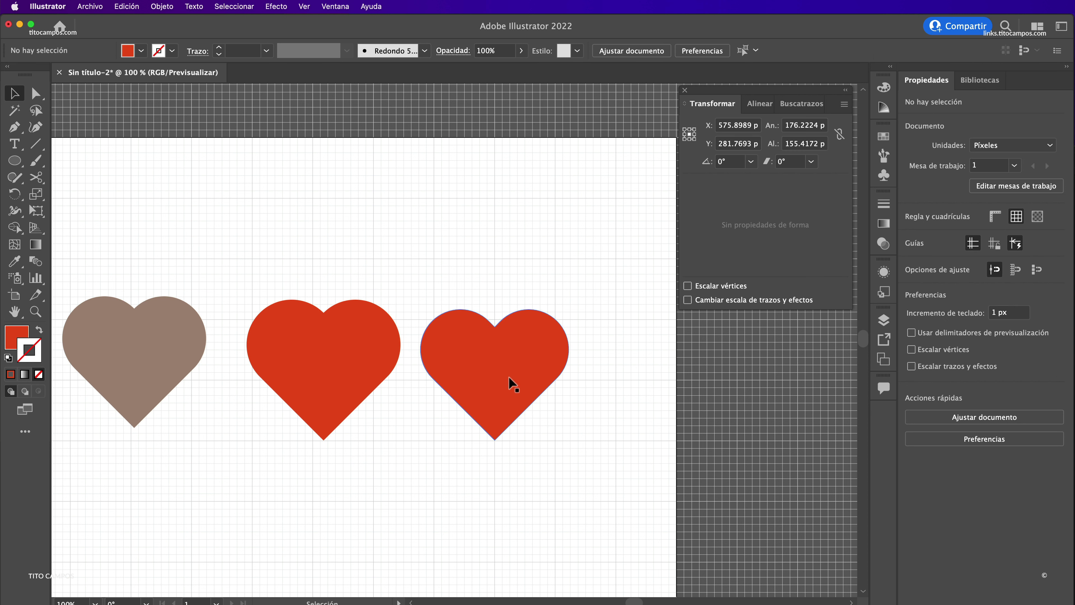
{"action": "left_click_drag", "start_coordinate": [528, 364], "coordinate": [562, 364]}
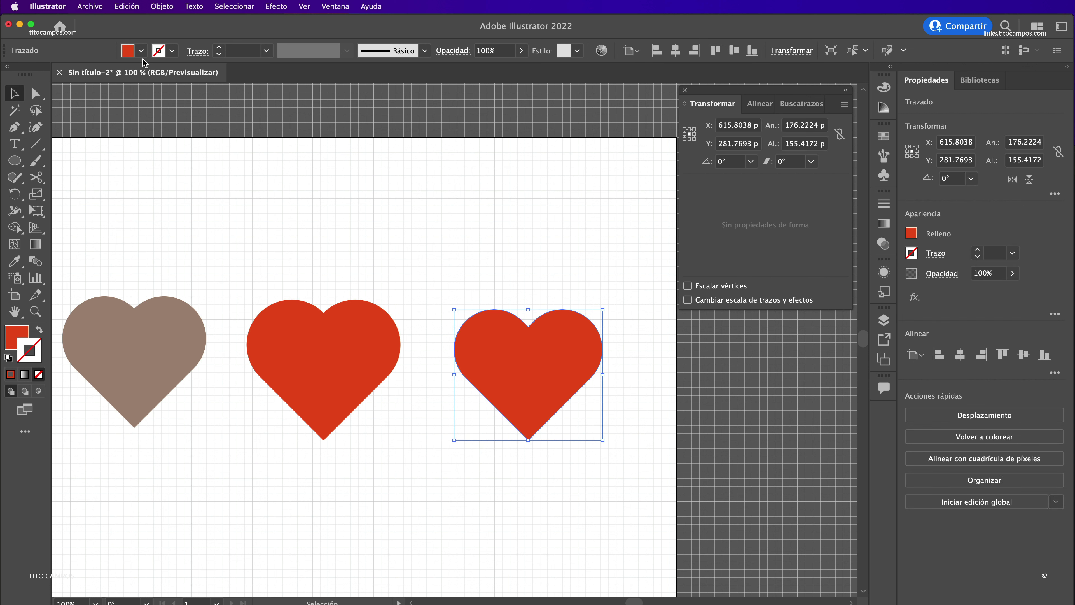
Fill the third heart dark crimson and nudge it into line beside the other two.
{"action": "left_click", "coordinate": [141, 51]}
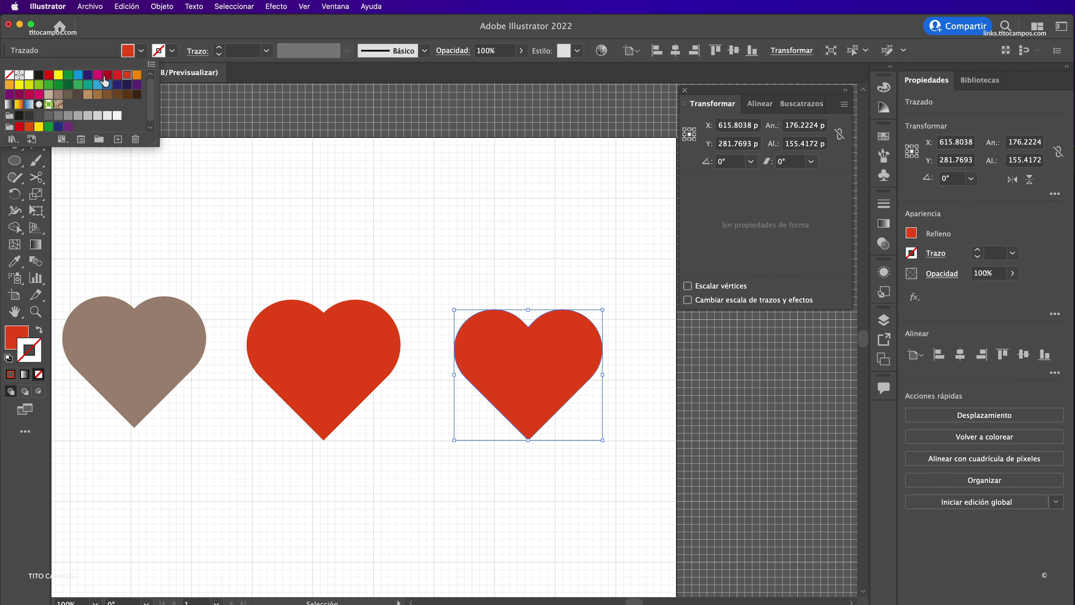
{"action": "left_click", "coordinate": [107, 75]}
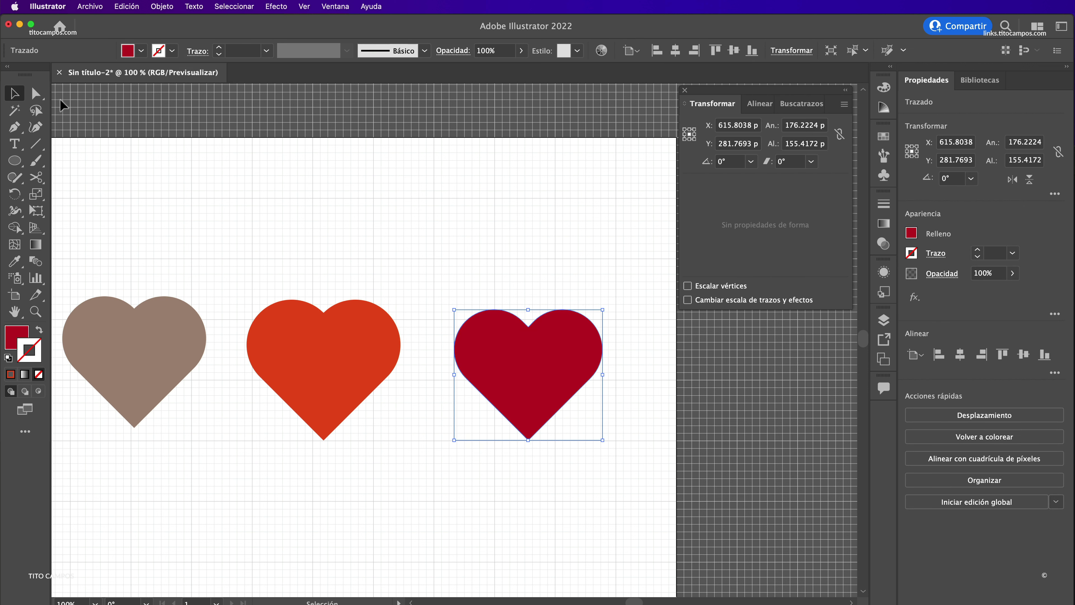
{"action": "left_click", "coordinate": [35, 94]}
{"action": "left_click", "coordinate": [329, 233]}
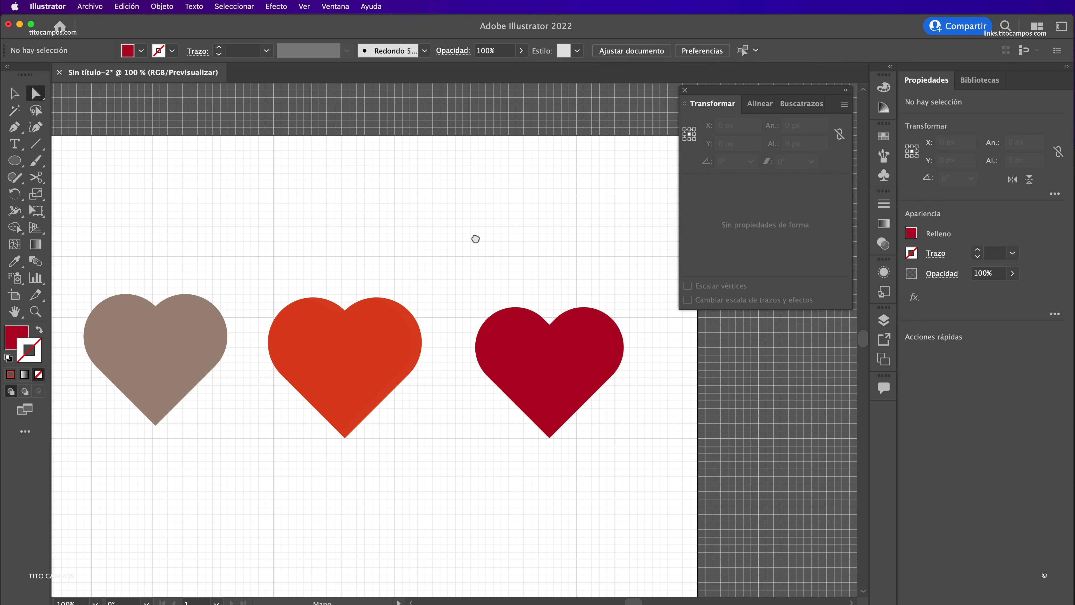
{"action": "left_click_drag", "start_coordinate": [433, 241], "coordinate": [467, 248]}
{"action": "left_click_drag", "start_coordinate": [545, 370], "coordinate": [545, 360]}
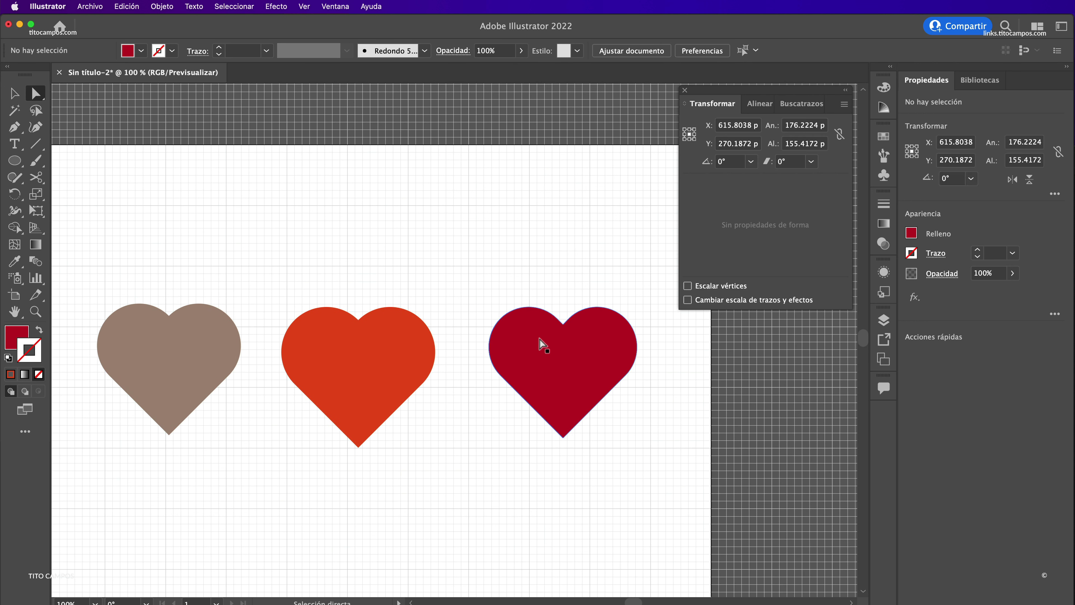
{"action": "left_click", "coordinate": [518, 403]}
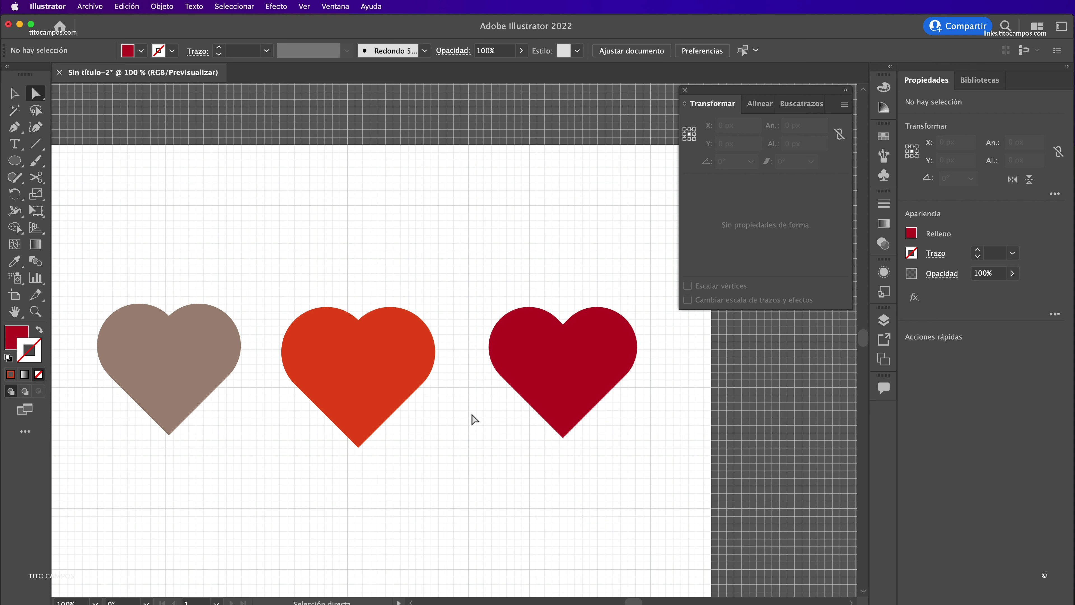
{"action": "left_click_drag", "start_coordinate": [548, 377], "coordinate": [540, 382]}
{"action": "left_click", "coordinate": [525, 308]}
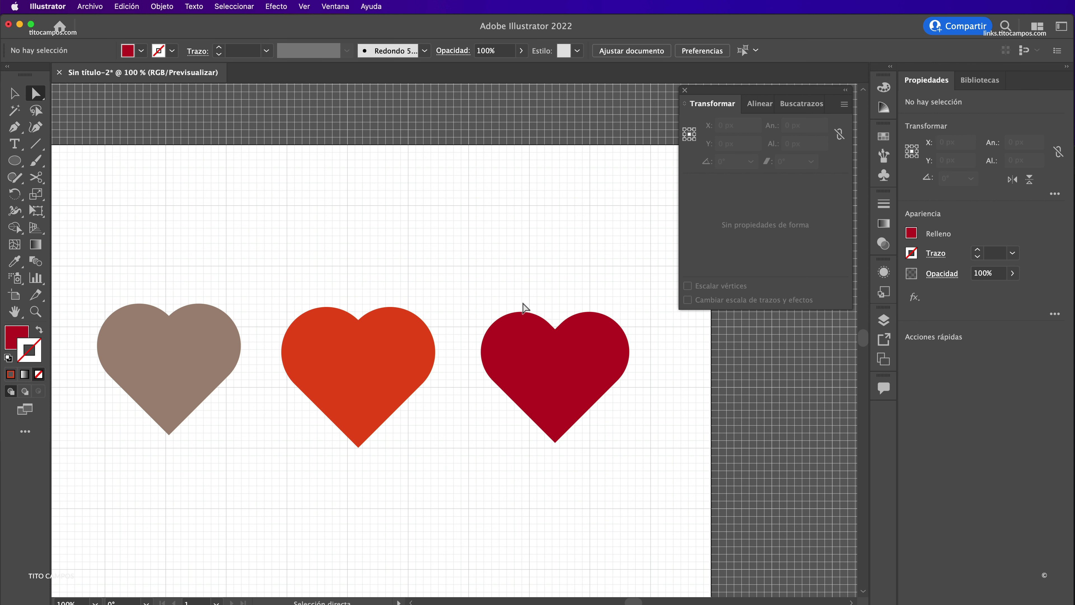